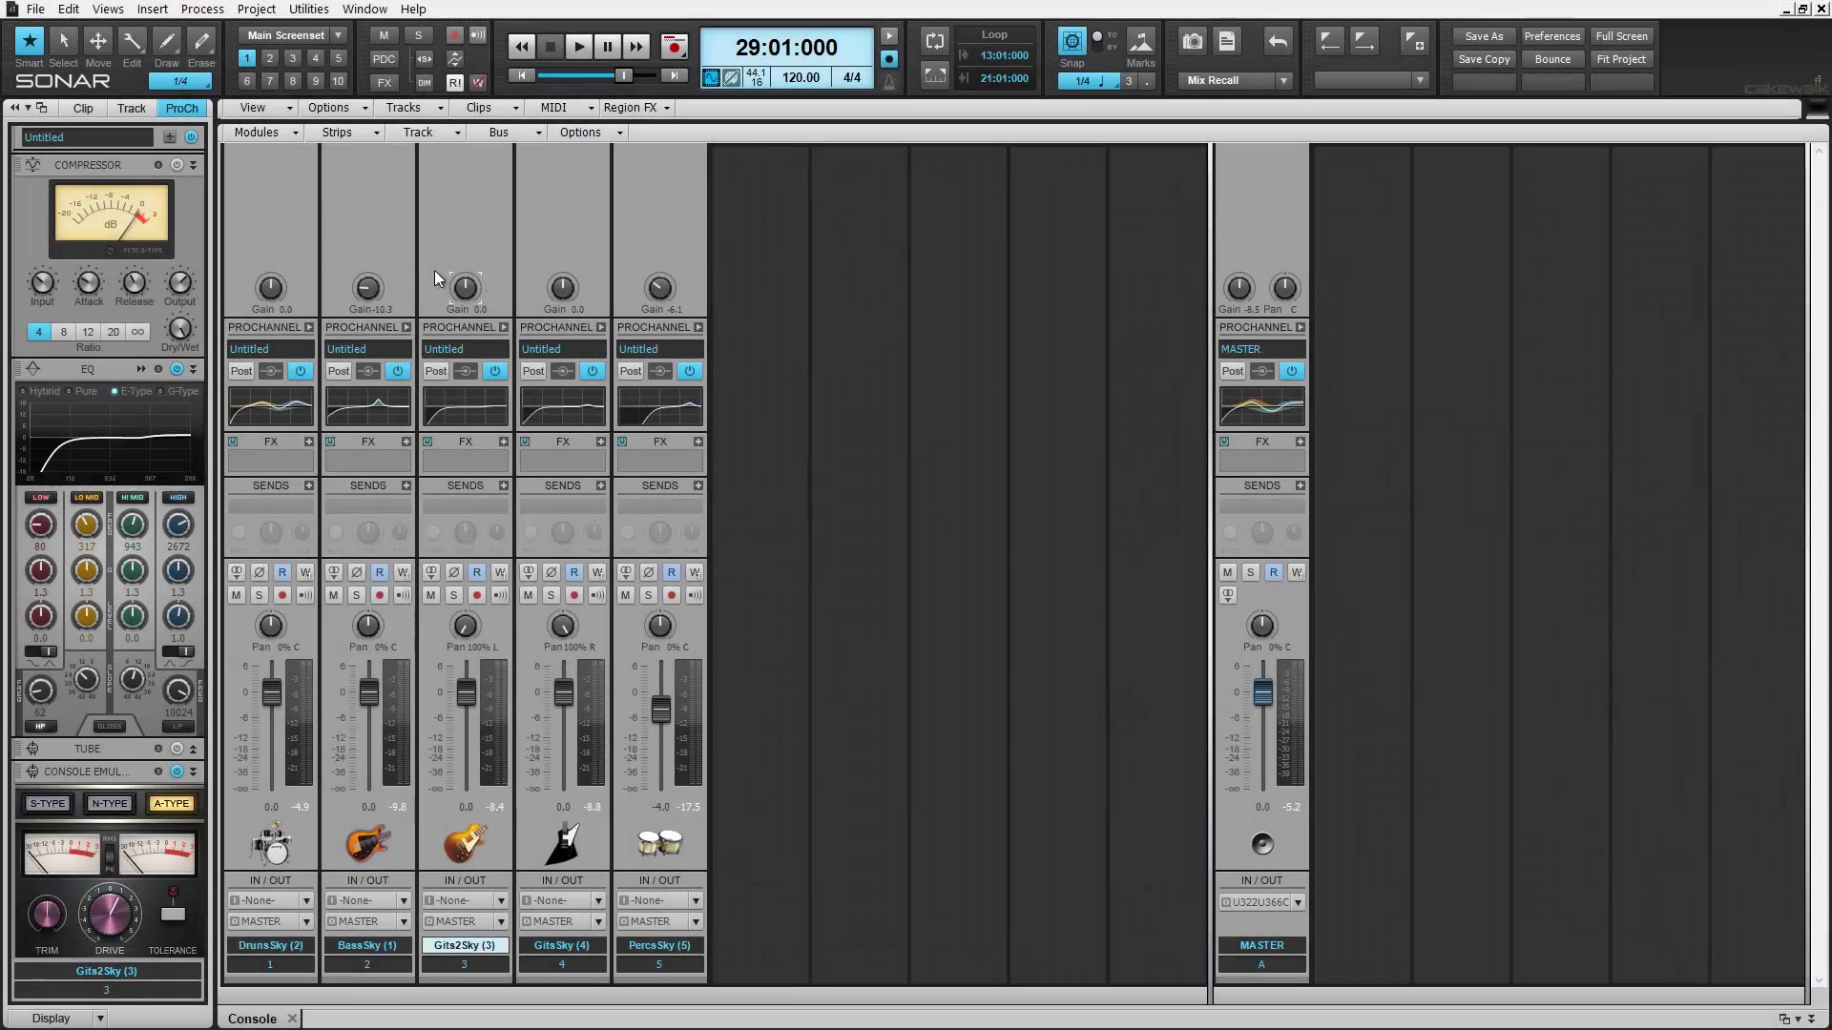
- Select the BassSky (1) strip to show its compressor (ratio 8), EQ and console emulator in the ProChannel
{"action": "left_click", "coordinate": [382, 248]}
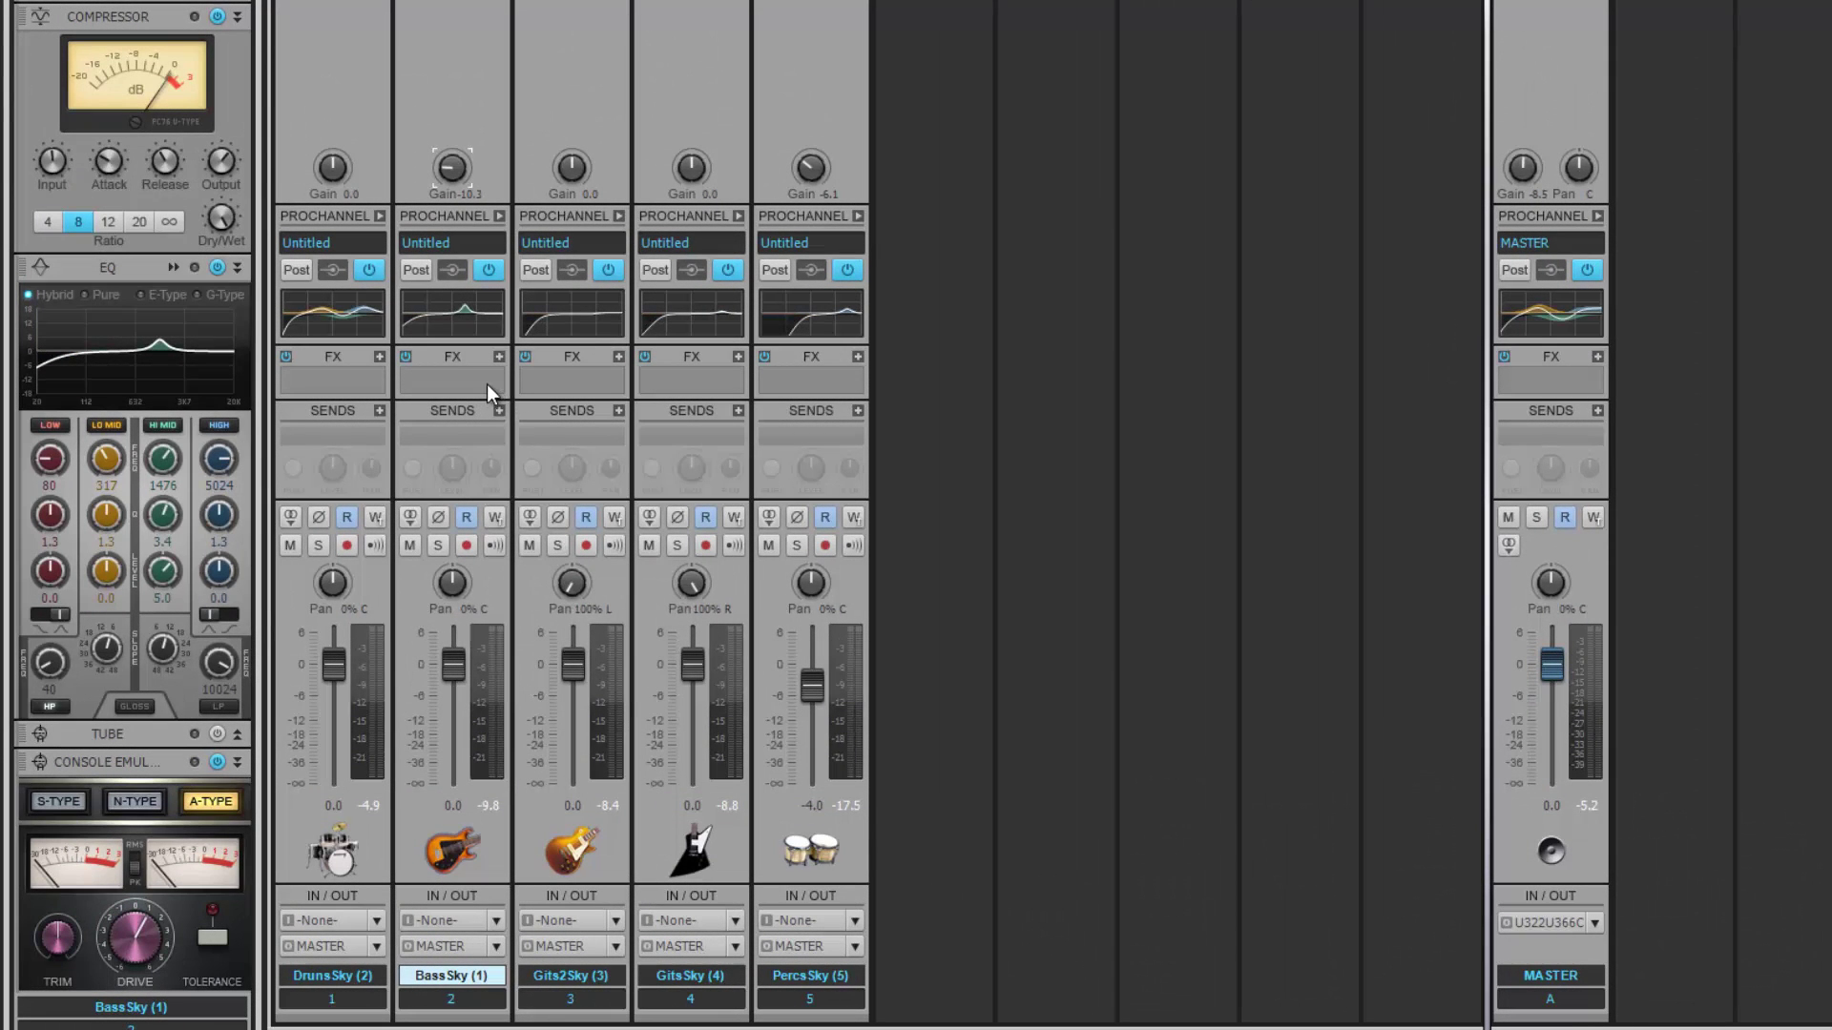
- Add Boost11 to the BassSky FX rack with its output lowered to -0.1 dB
{"action": "left_click", "coordinate": [499, 357]}
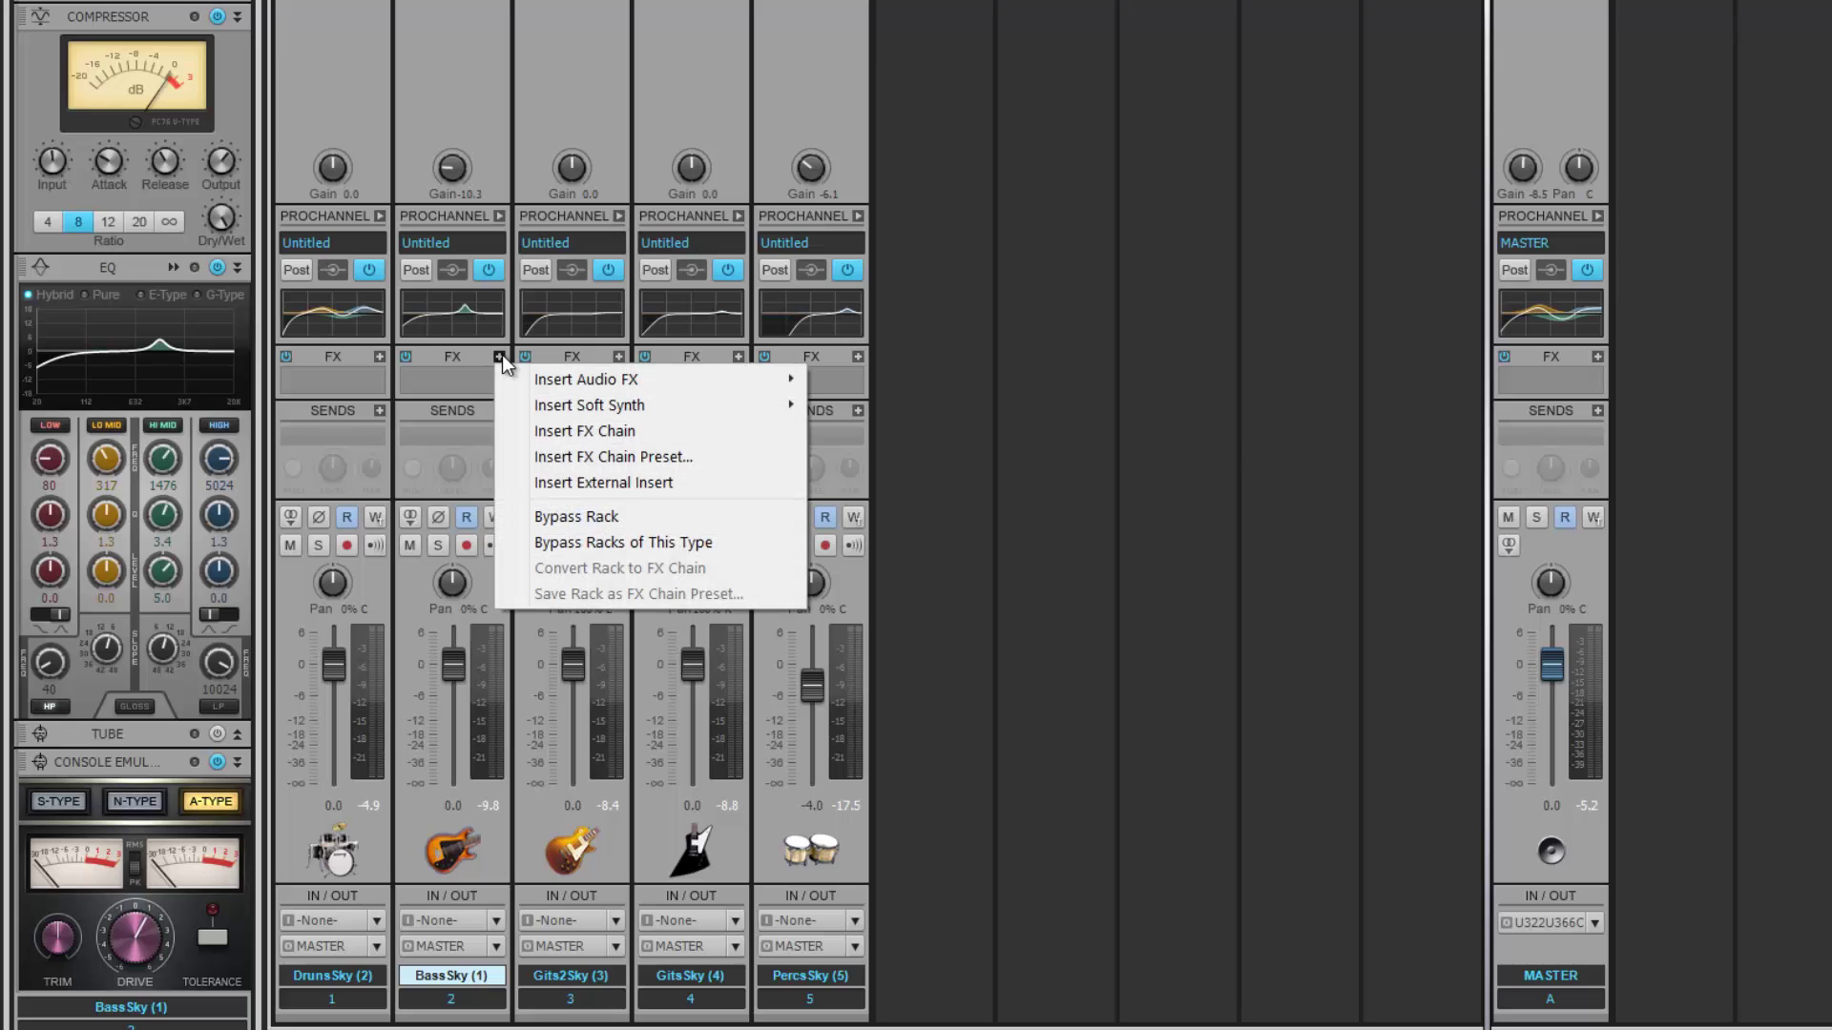
{"action": "left_click", "coordinate": [460, 376]}
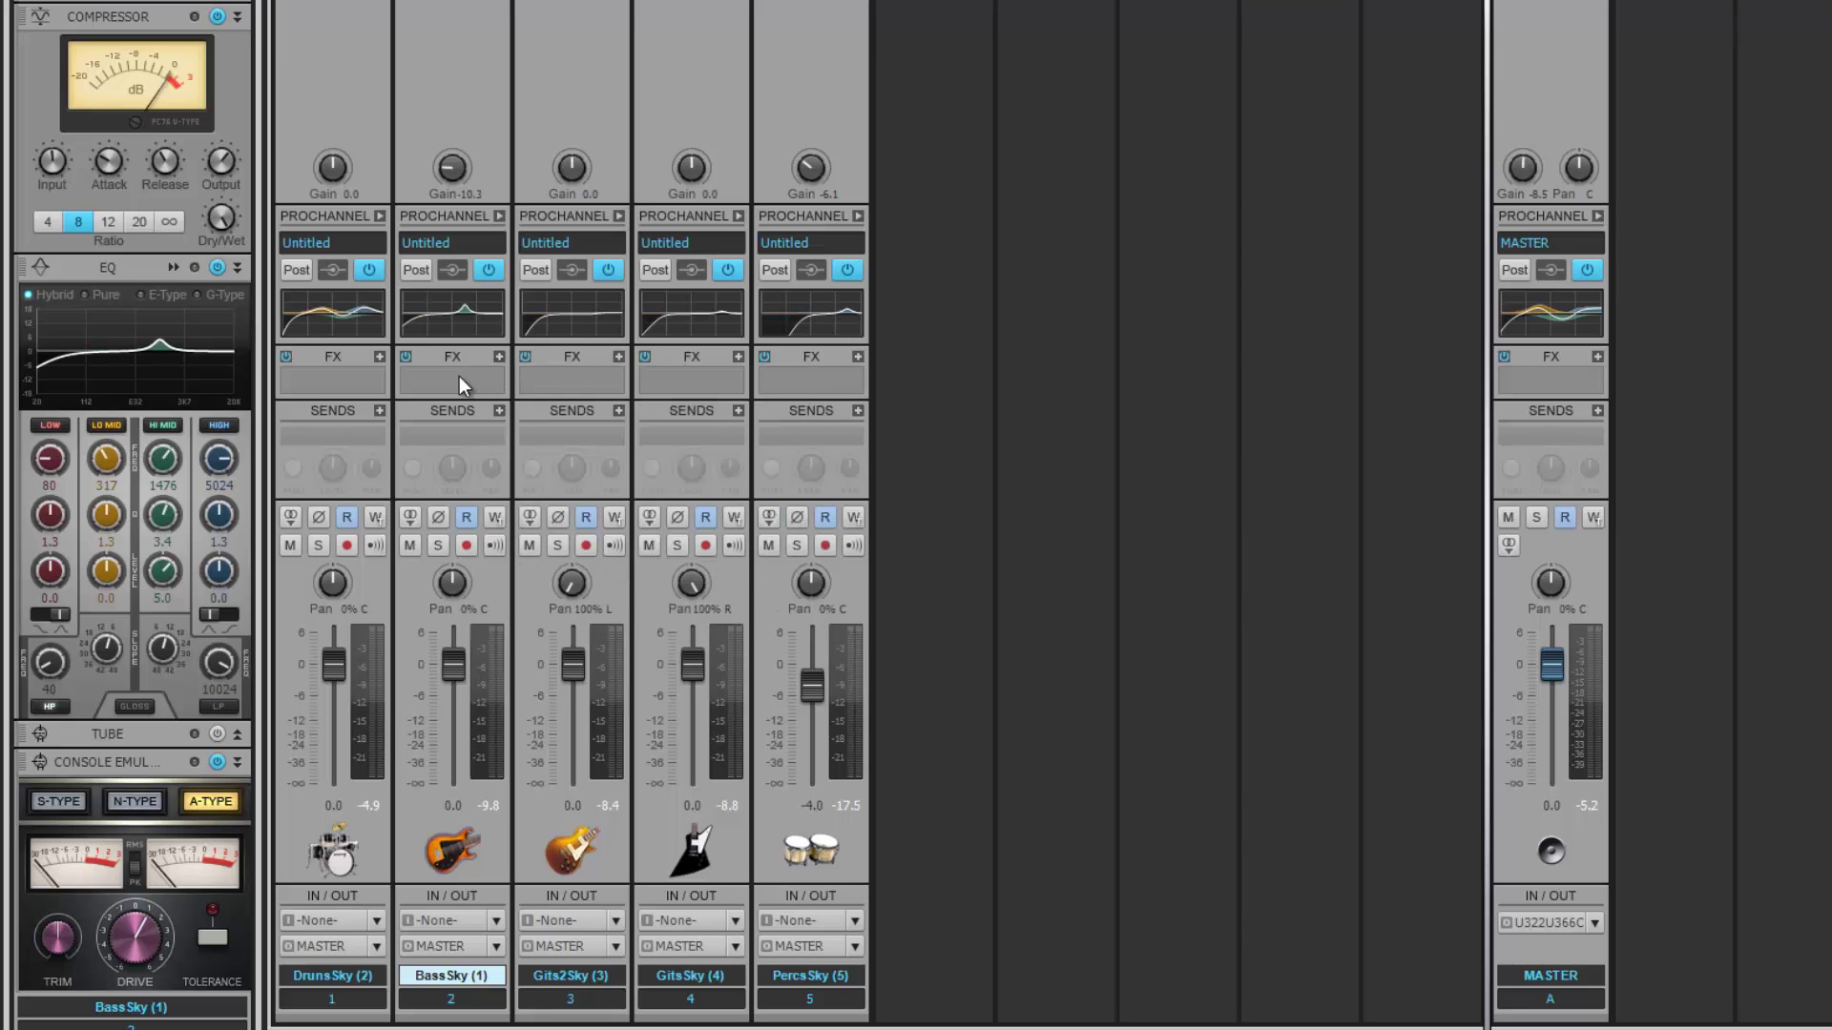
{"action": "right_click", "coordinate": [460, 376]}
{"action": "mouse_move", "coordinate": [496, 392]}
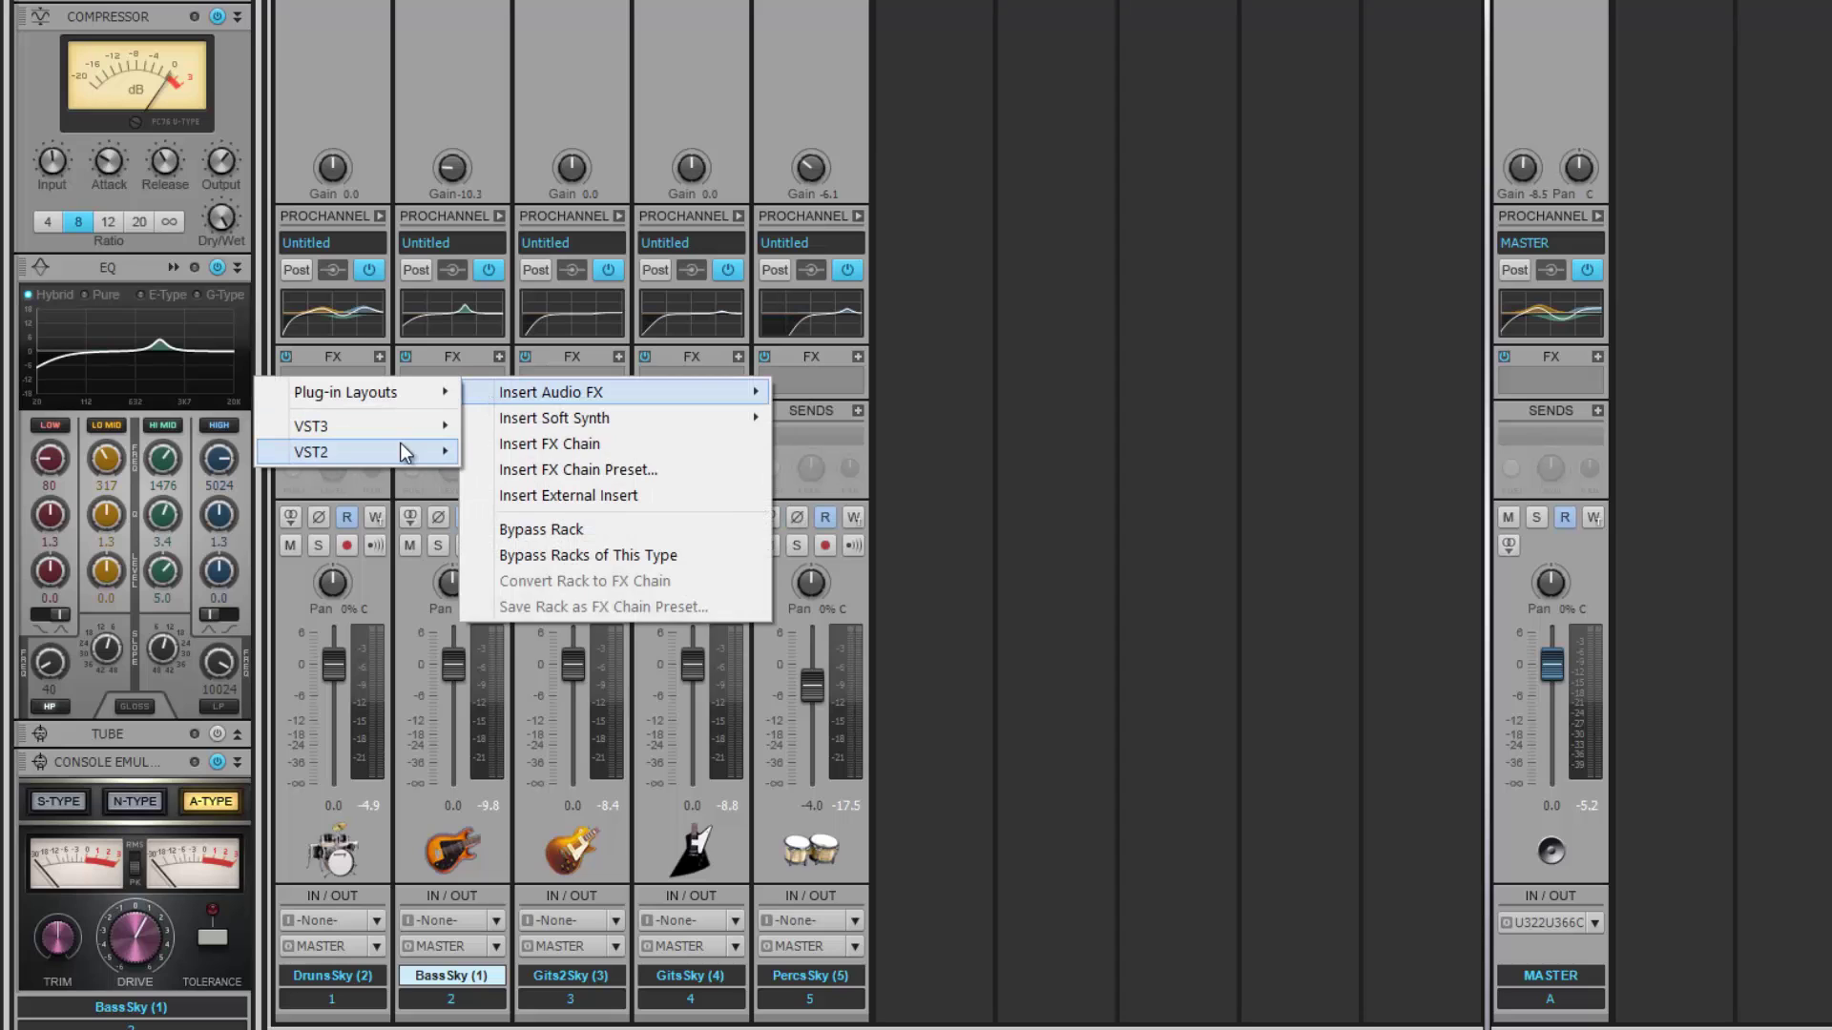
{"action": "mouse_move", "coordinate": [401, 450]}
{"action": "left_click", "coordinate": [515, 478]}
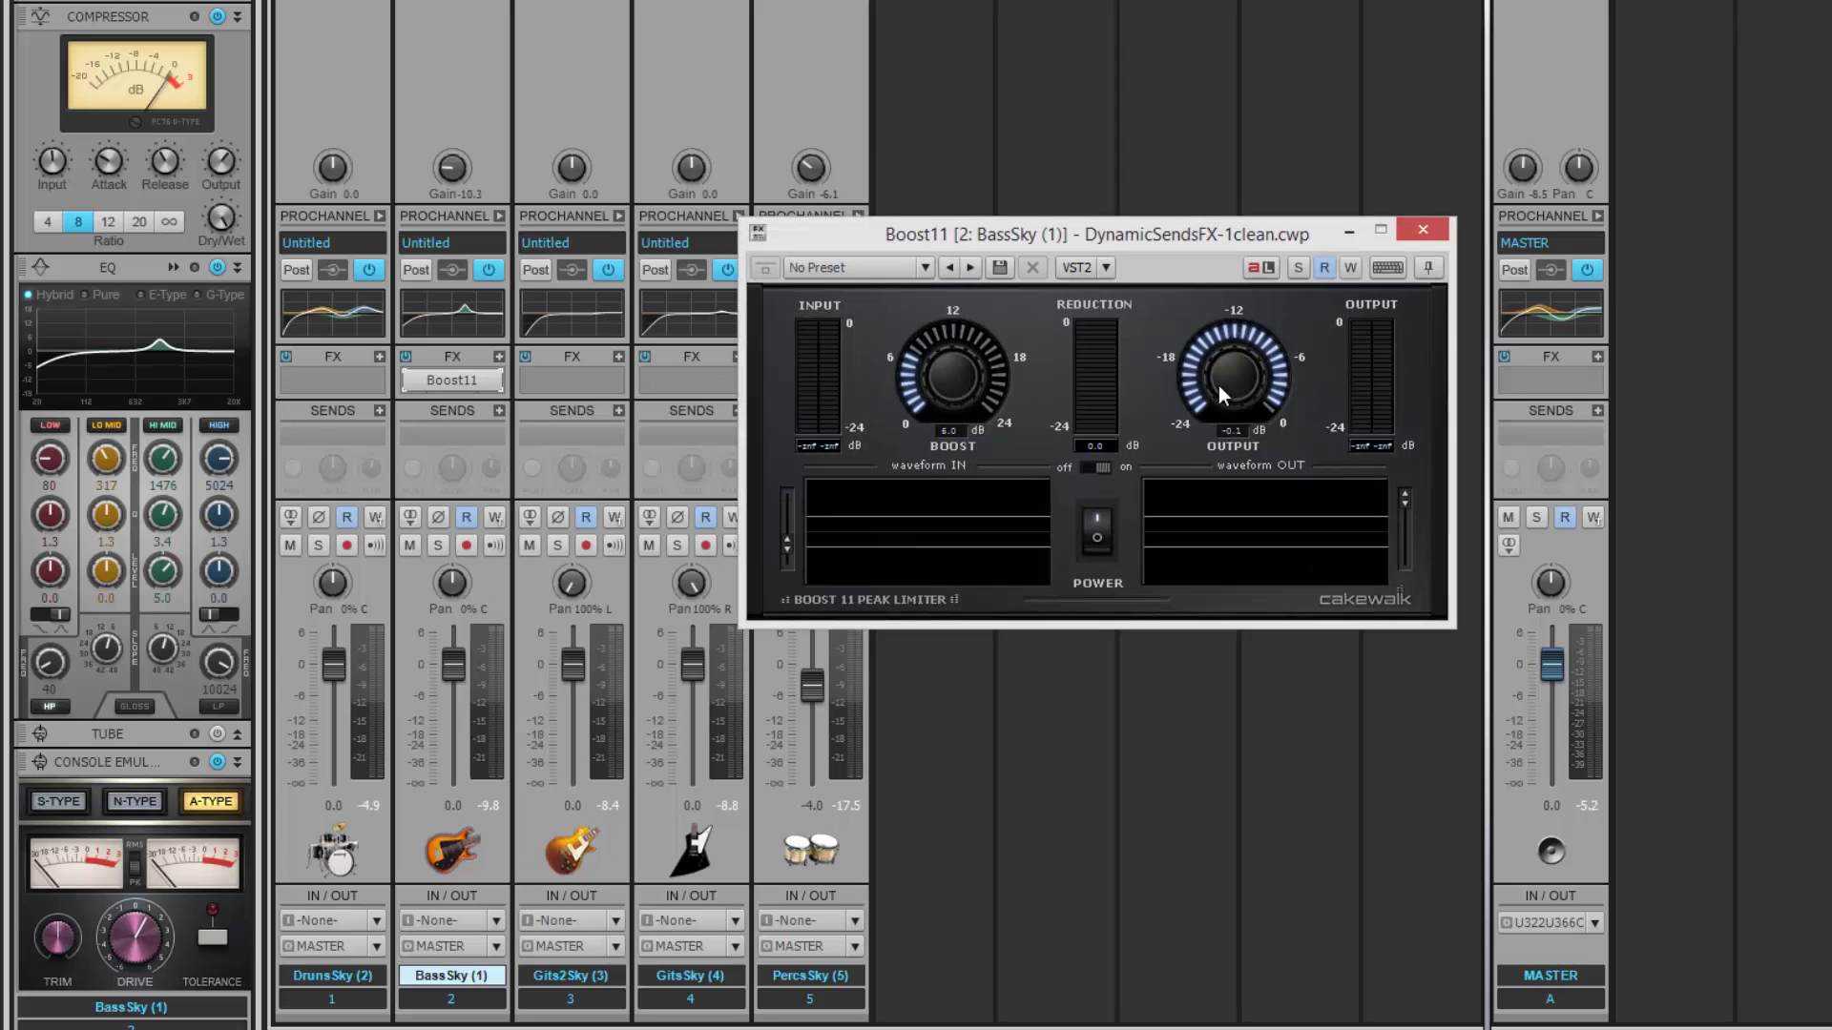
{"action": "left_click_drag", "start_coordinate": [1218, 386], "coordinate": [1201, 442]}
{"action": "left_click", "coordinate": [1436, 233]}
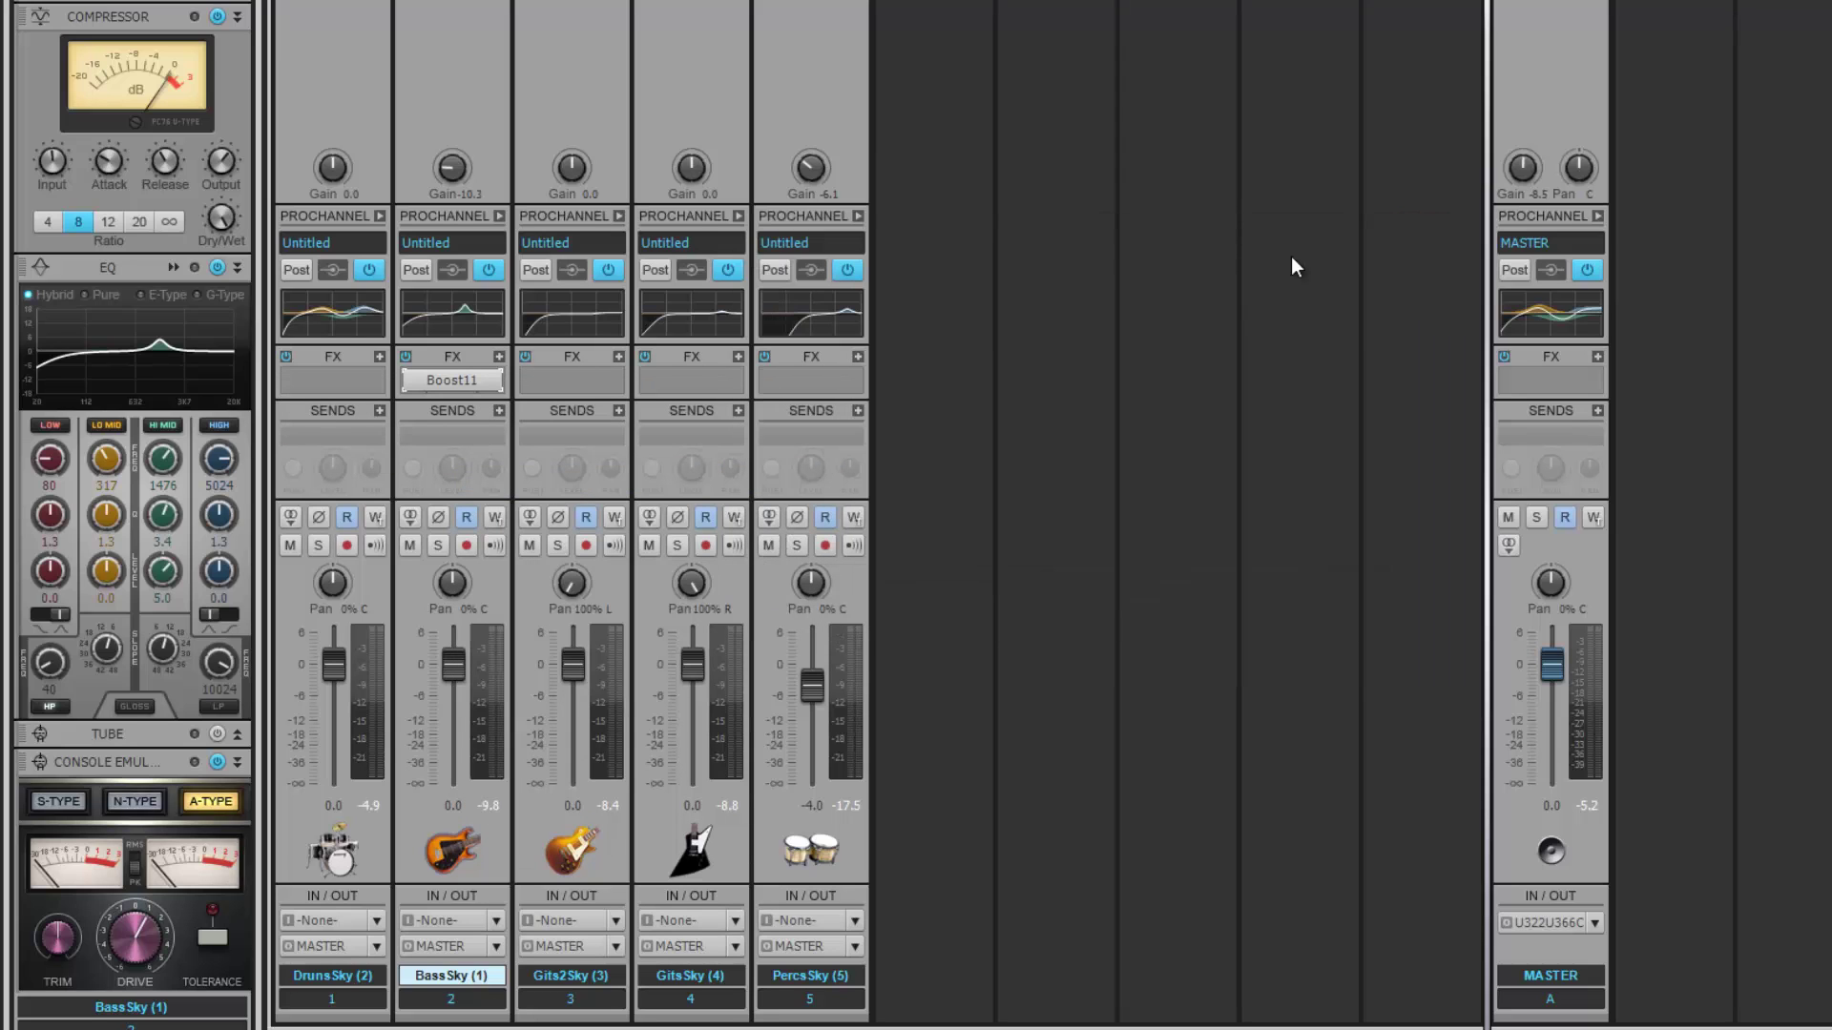
- Add TL-64 Tube Leveler after Boost11 in the bass FX rack
{"action": "left_click", "coordinate": [498, 356]}
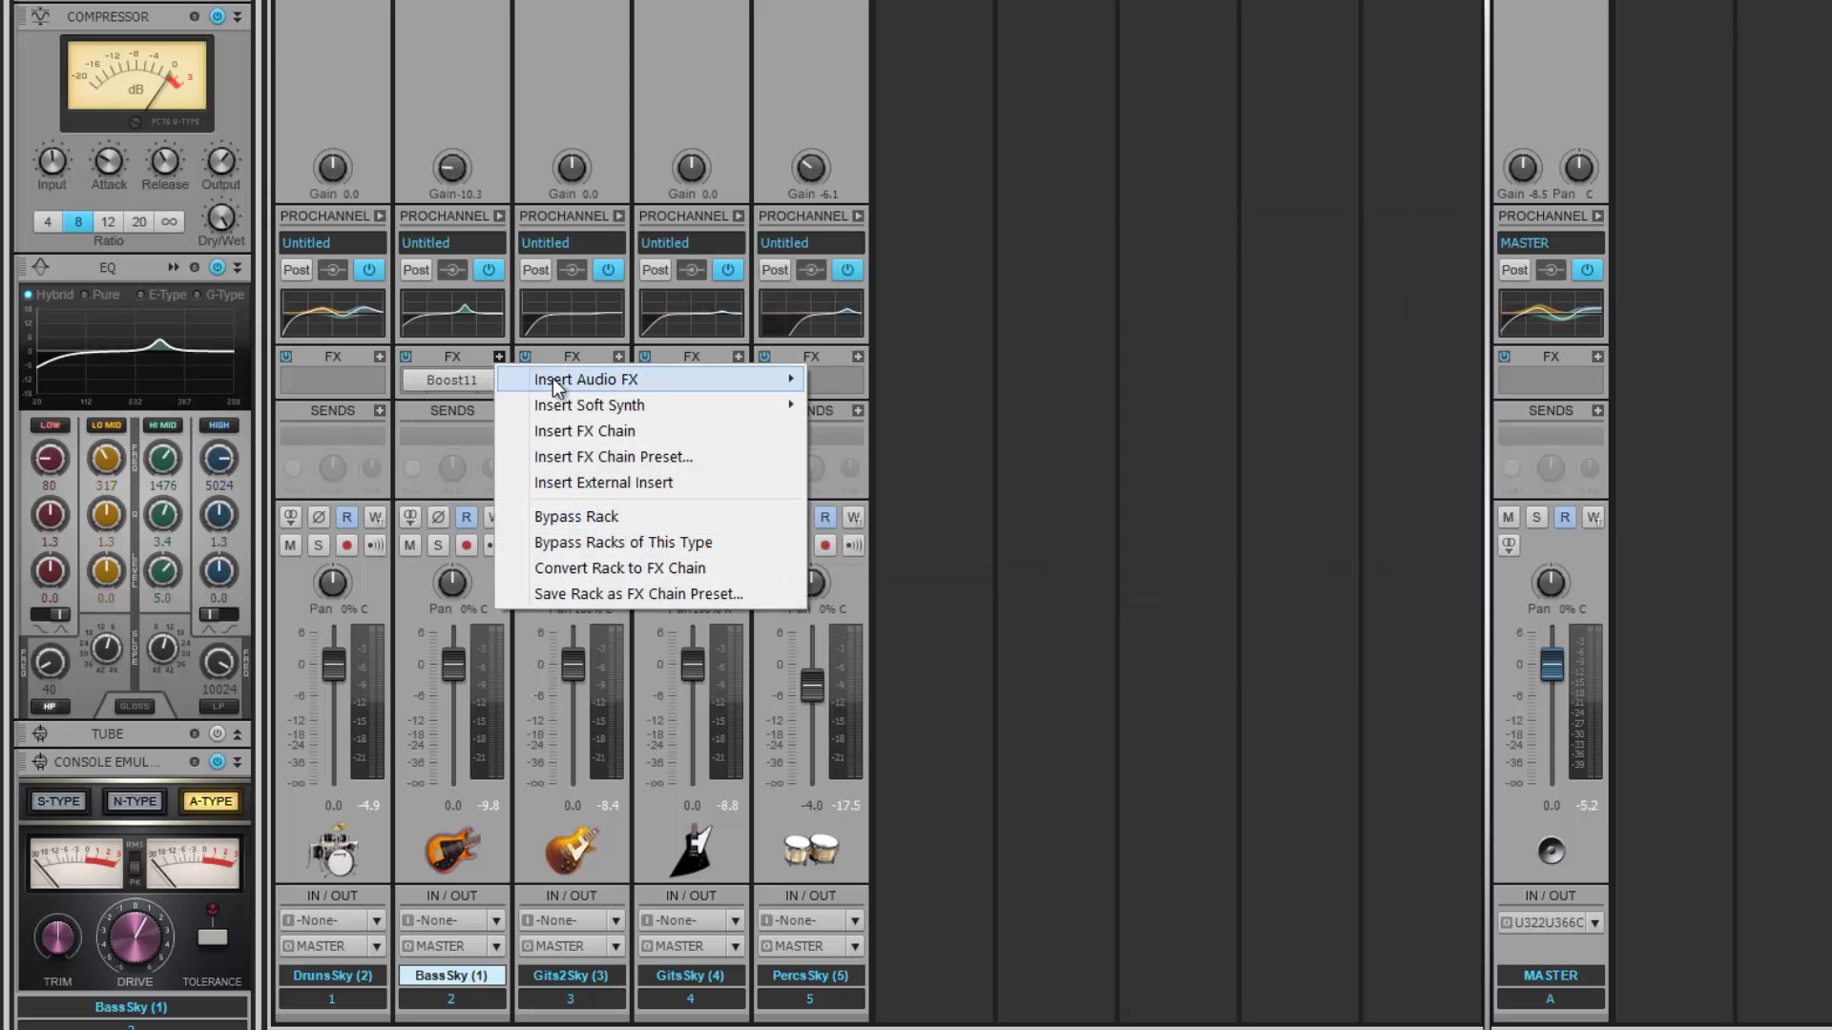
{"action": "mouse_move", "coordinate": [553, 380]}
{"action": "mouse_move", "coordinate": [393, 437]}
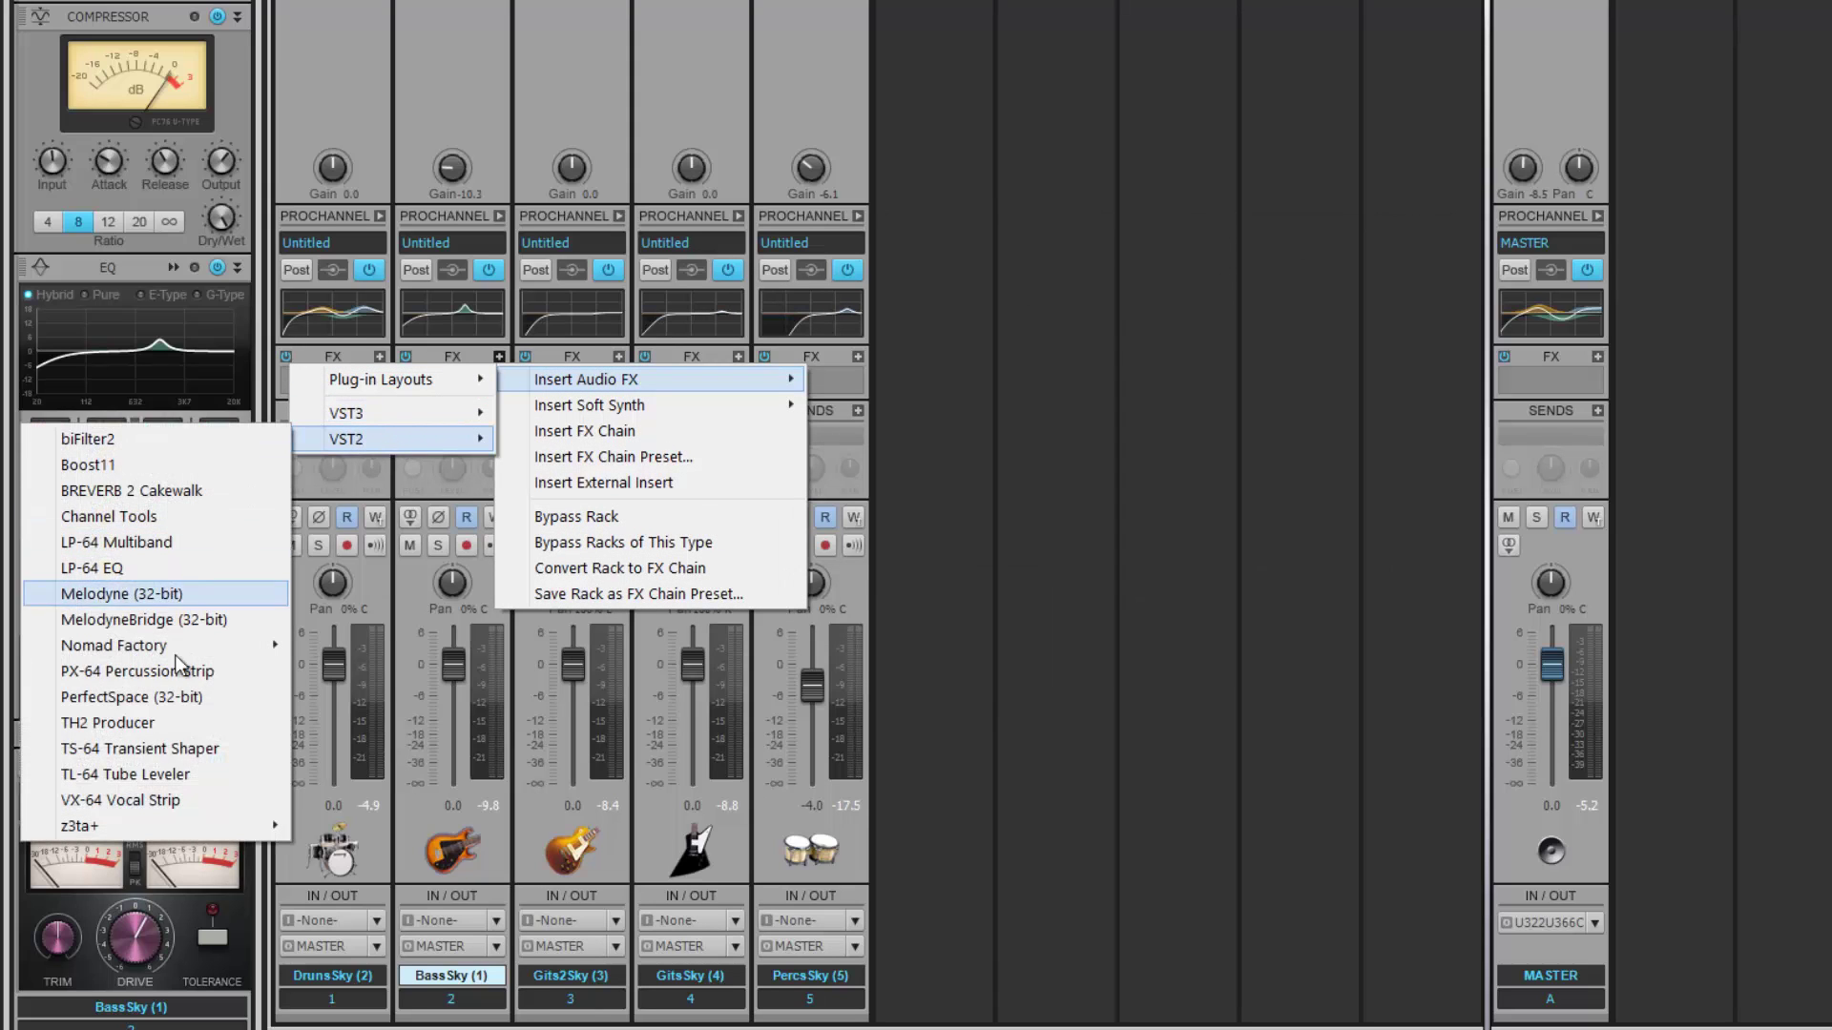
{"action": "left_click", "coordinate": [114, 773]}
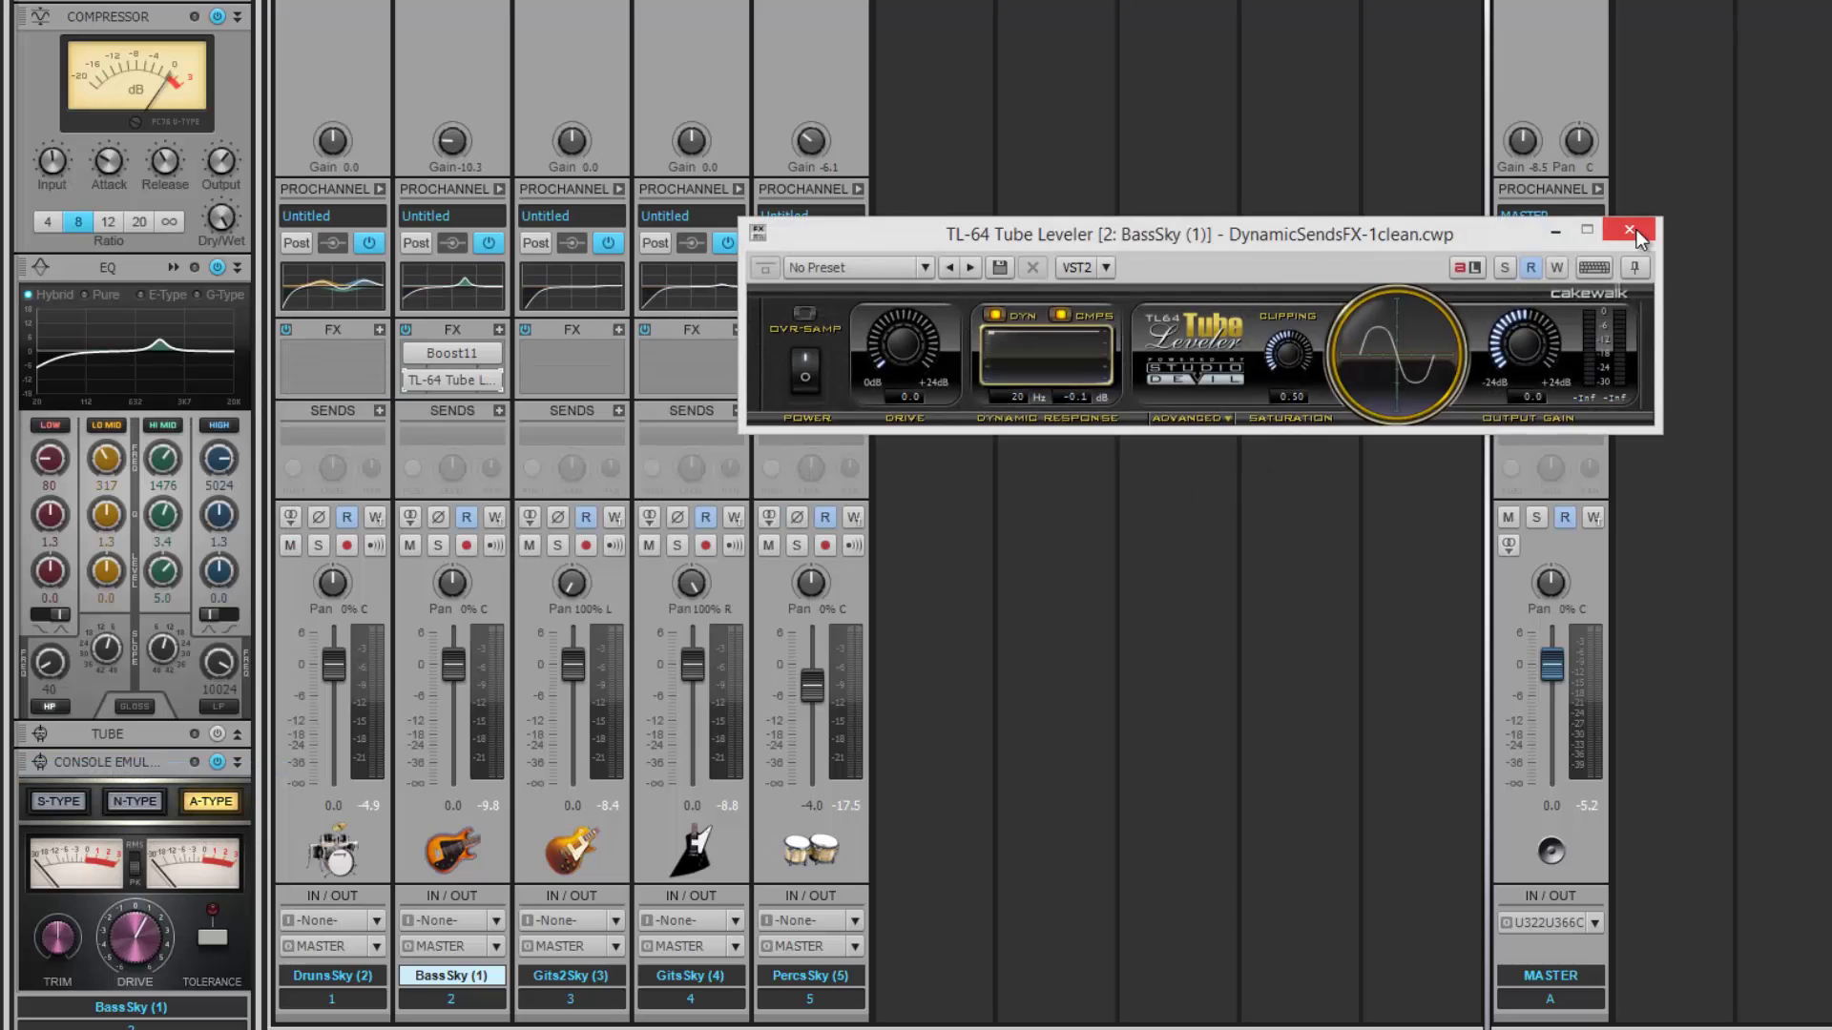
{"action": "left_click", "coordinate": [1632, 230]}
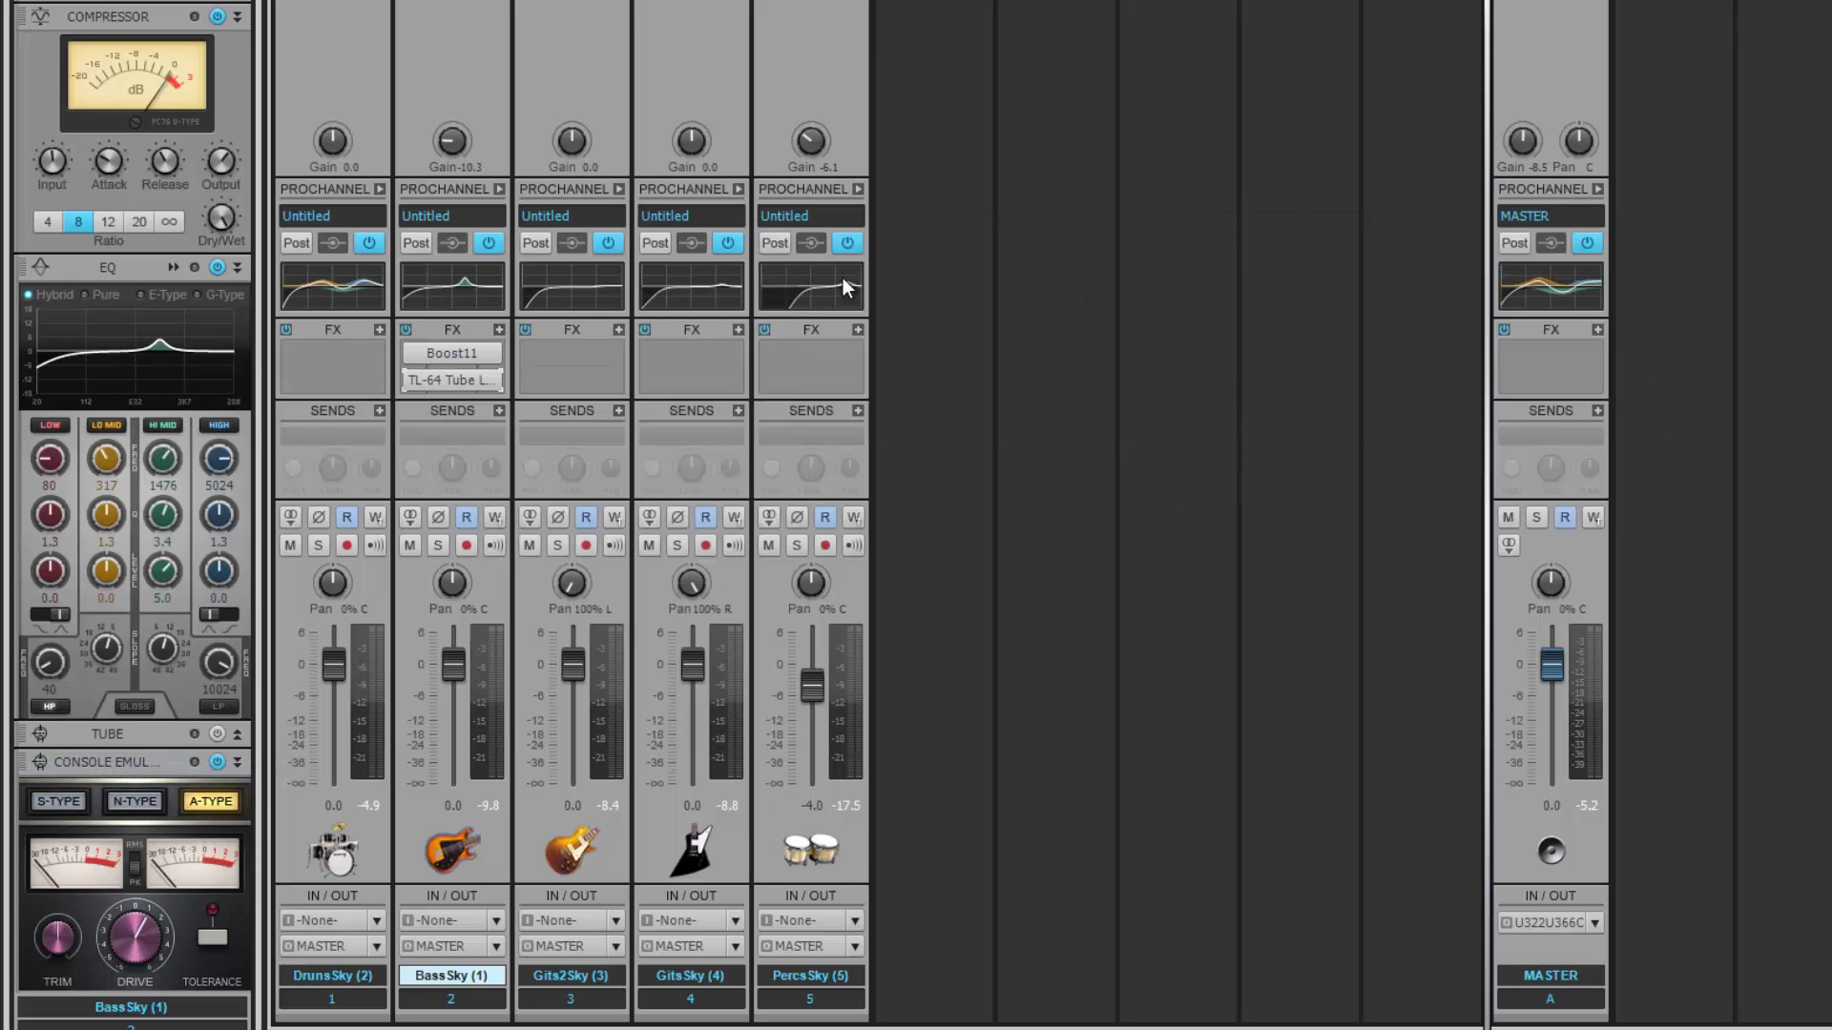
- Add Nomad Factory BT Analog Chorus CH2S-3 as the third bass effect
{"action": "left_click", "coordinate": [499, 329]}
{"action": "mouse_move", "coordinate": [534, 353]}
{"action": "mouse_move", "coordinate": [438, 411]}
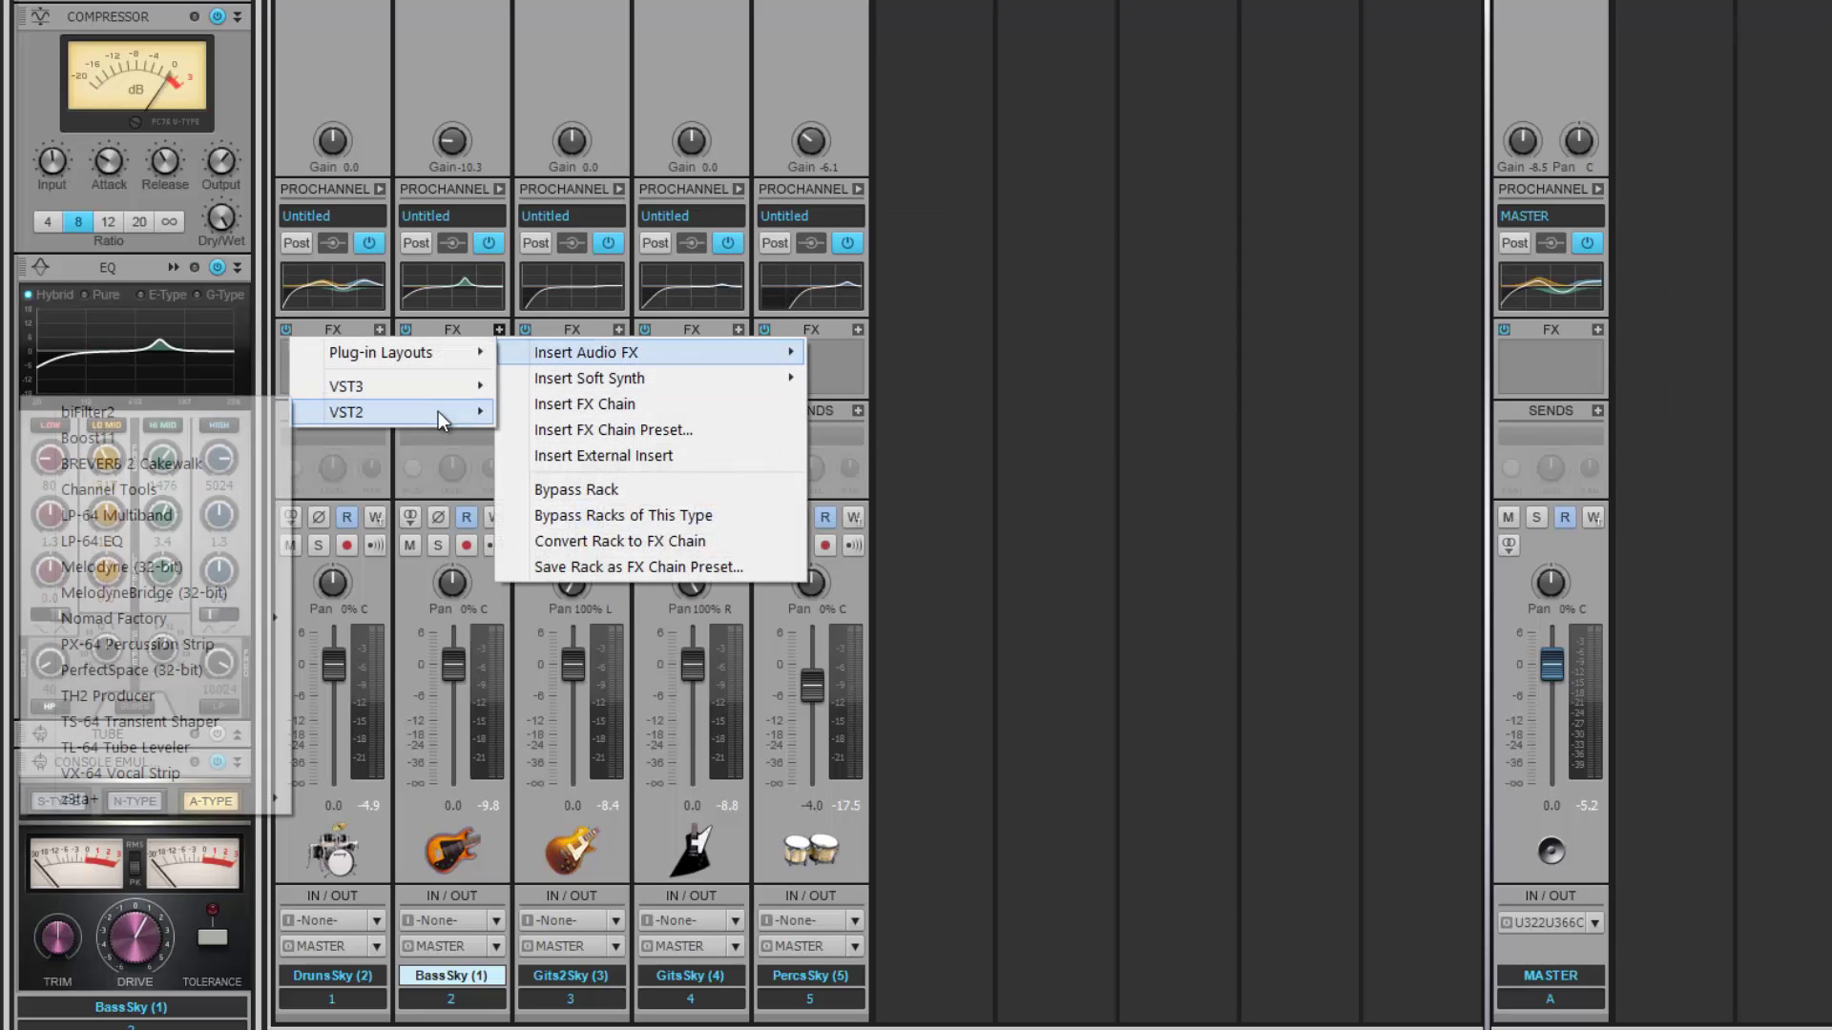
{"action": "mouse_move", "coordinate": [273, 618]}
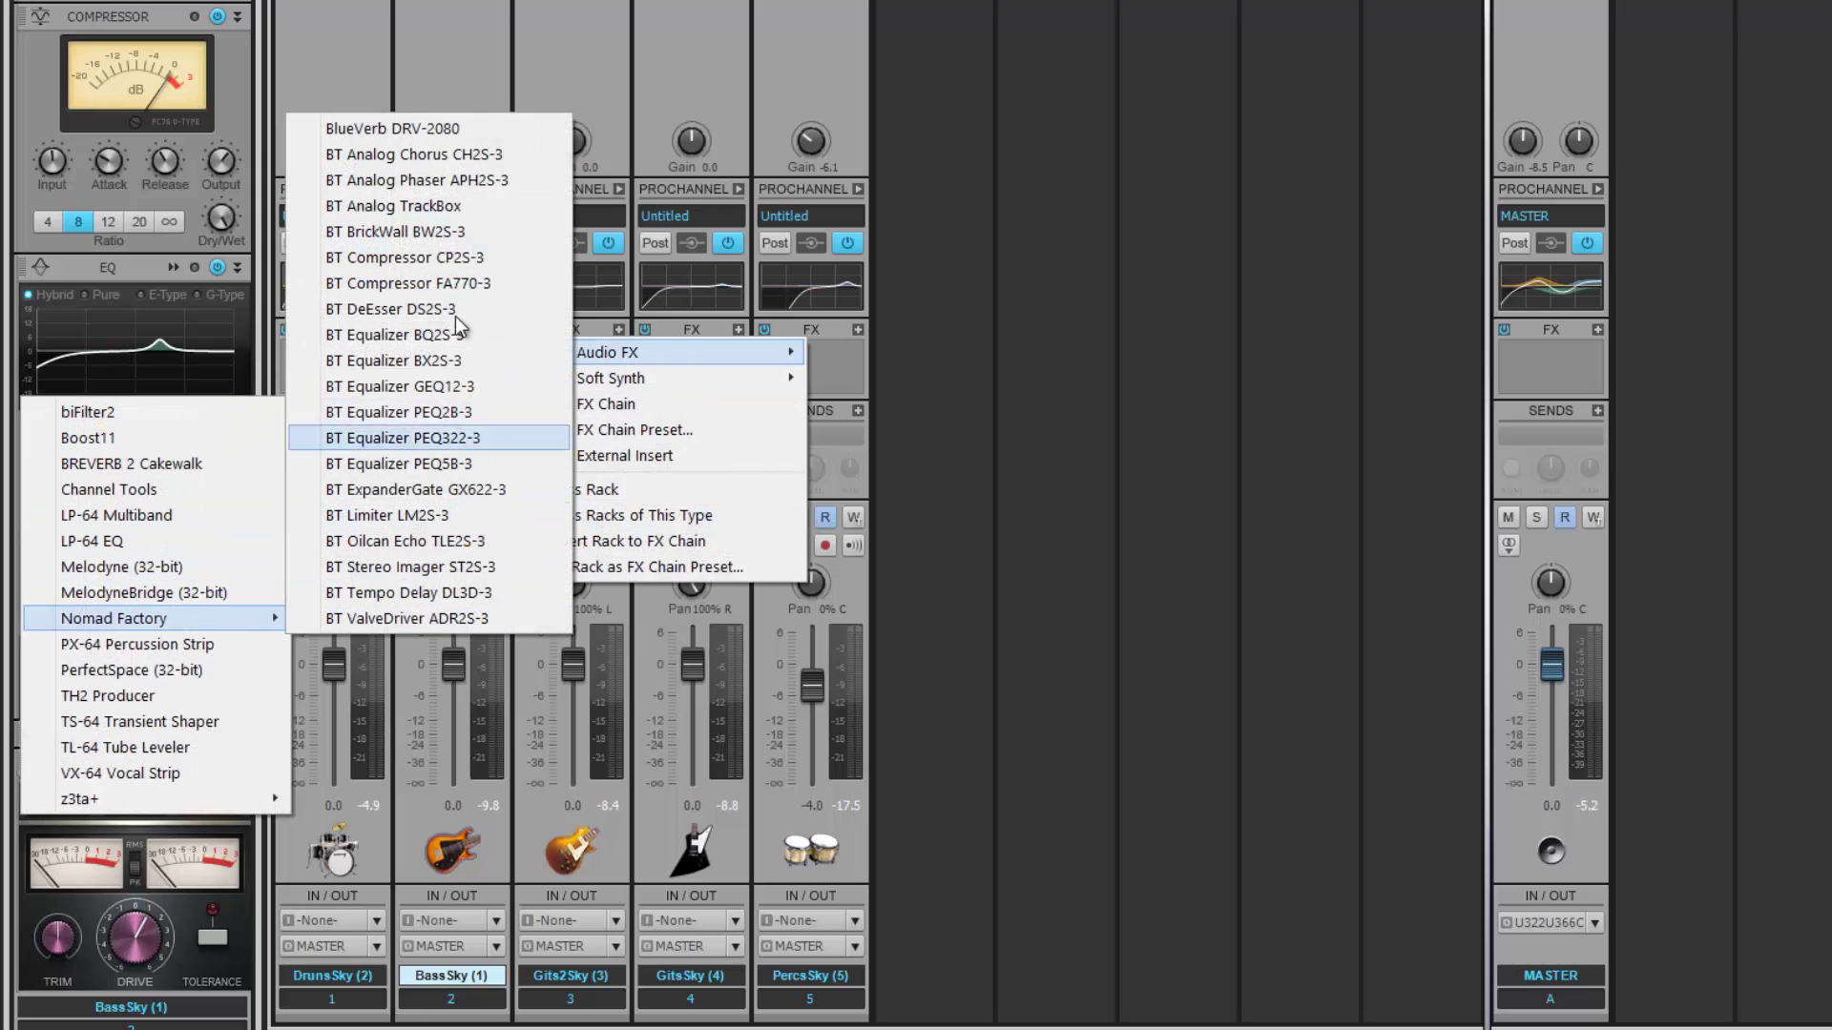
{"action": "left_click", "coordinate": [459, 154]}
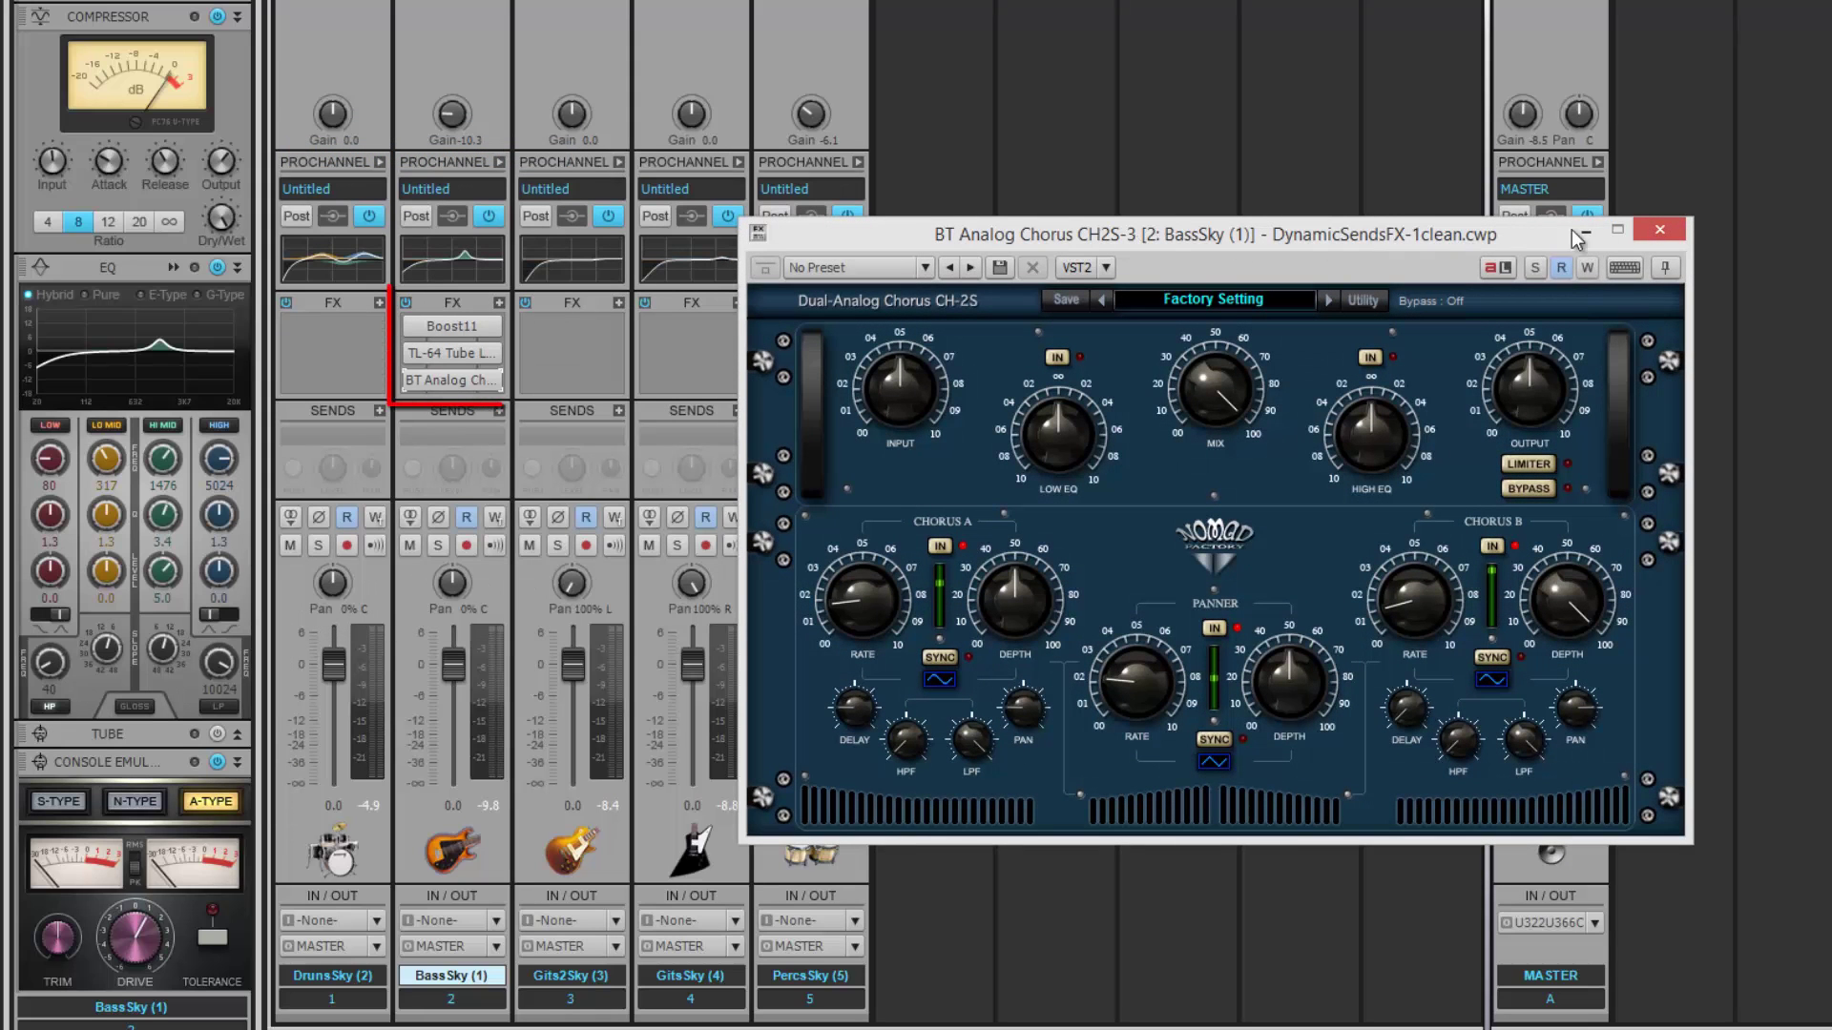
{"action": "left_click", "coordinate": [1660, 230]}
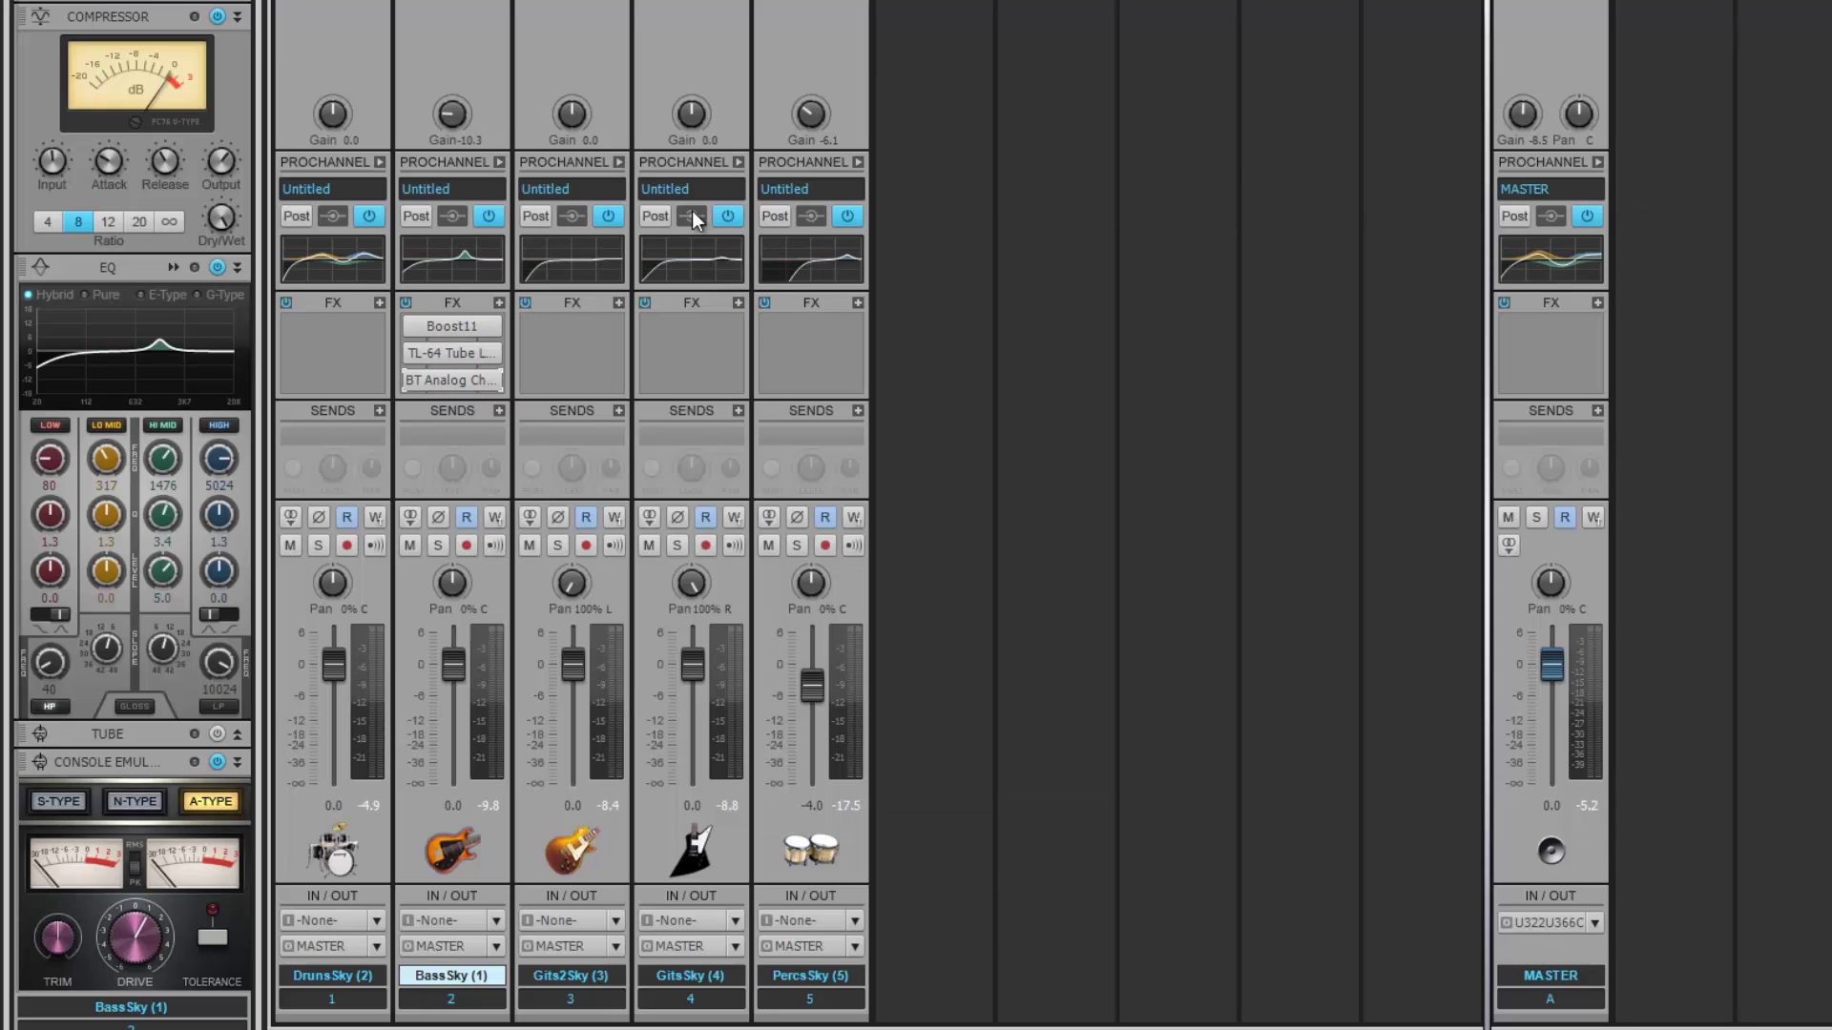
- Play the project, solo the BassSky track briefly, then unsolo it
{"action": "key", "text": "space"}
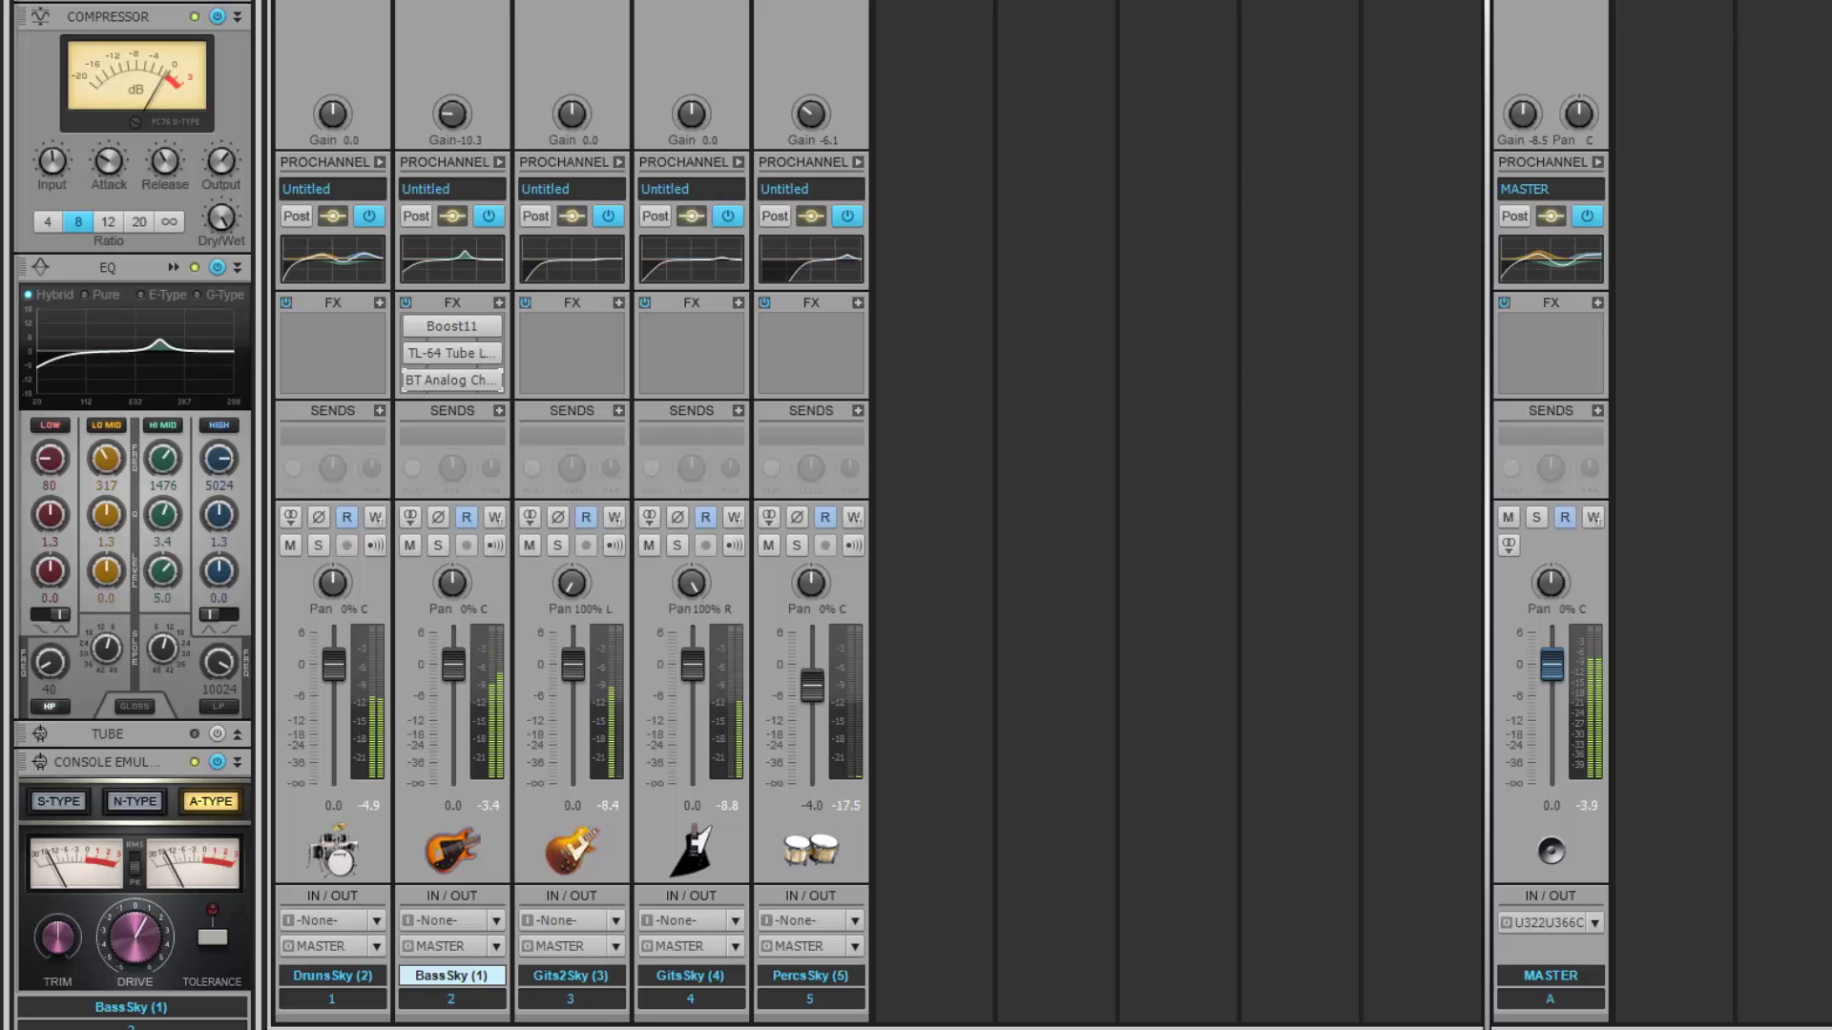
{"action": "left_click", "coordinate": [440, 545]}
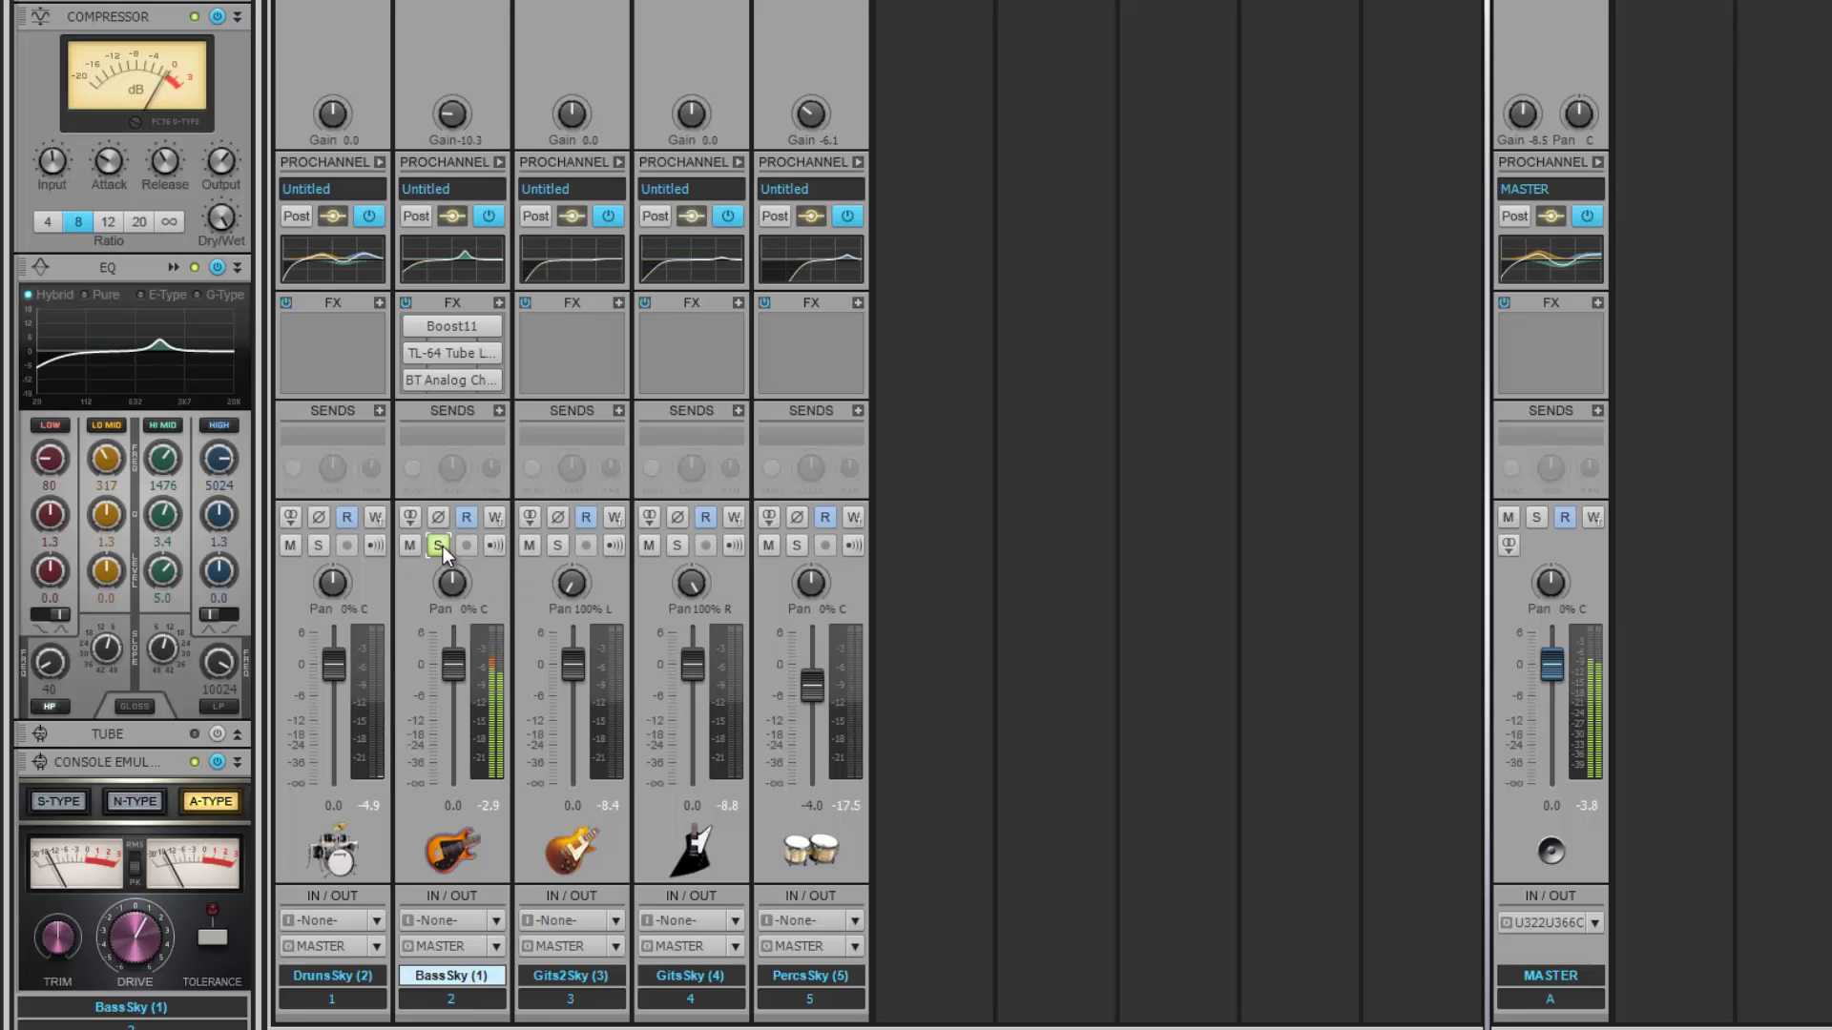
{"action": "left_click", "coordinate": [440, 546]}
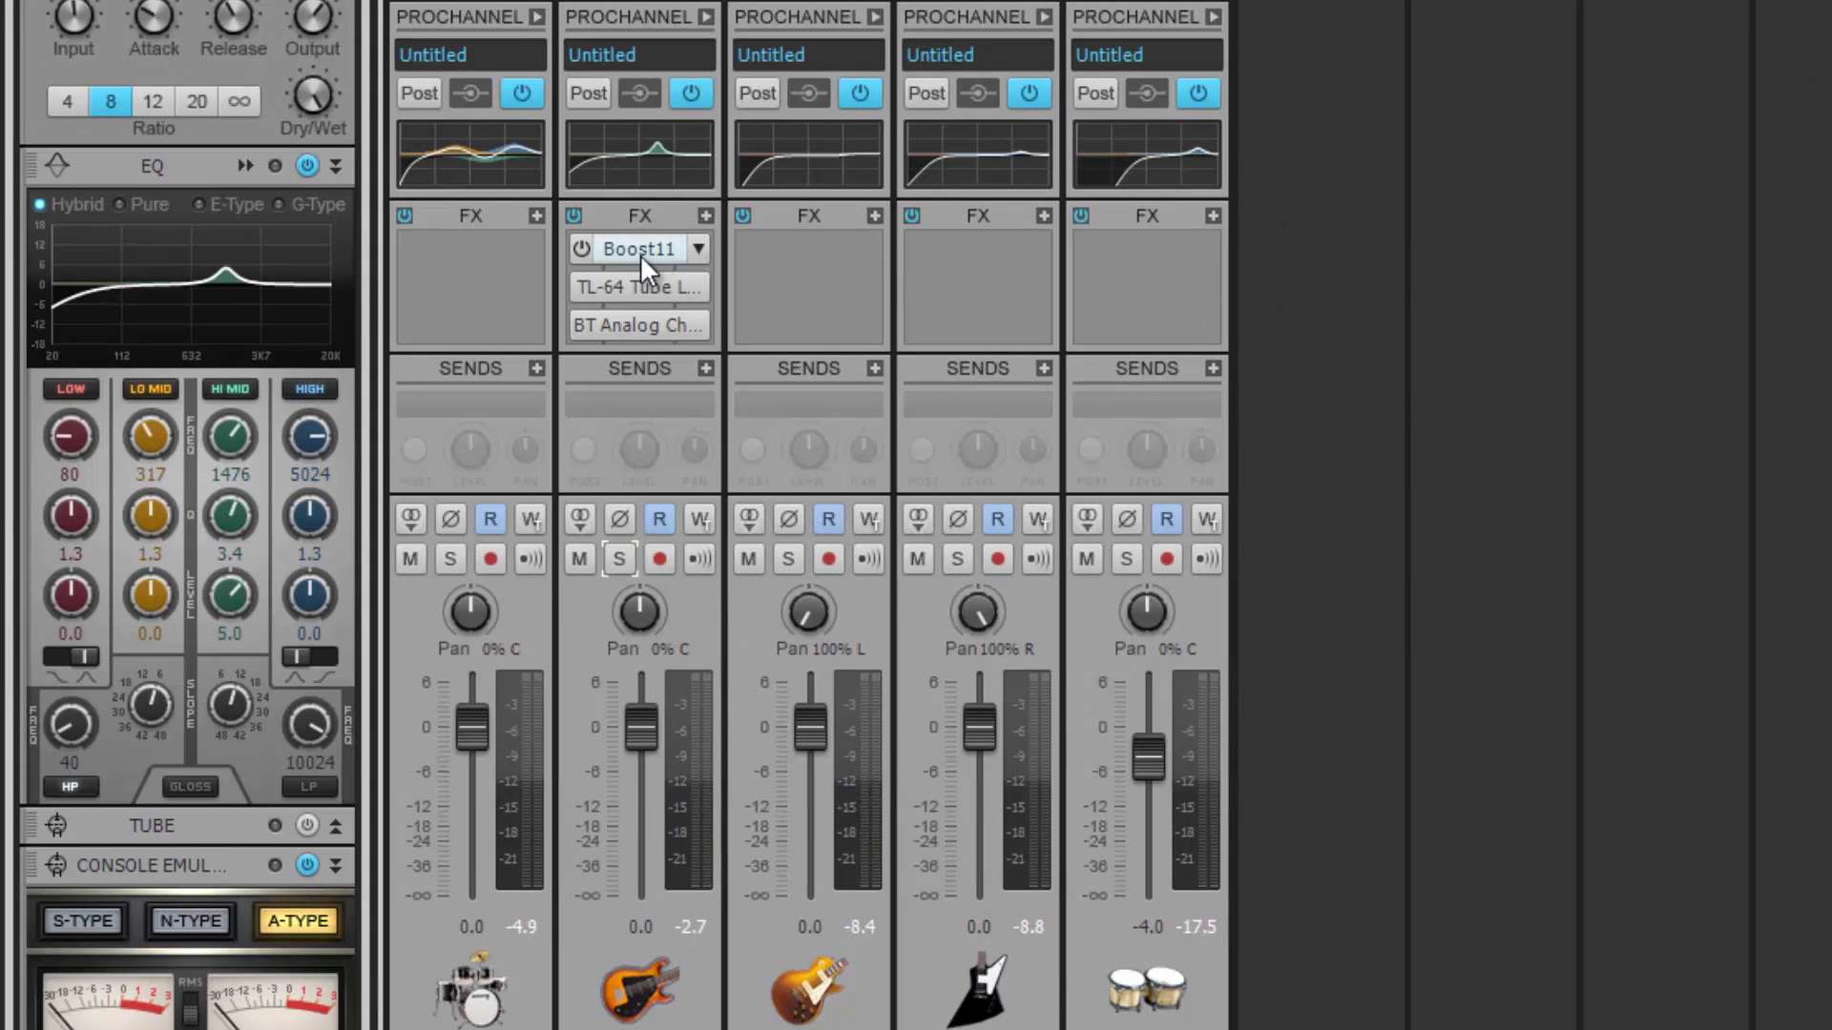
- Try dragging TL-64 Tube Leveler ahead of Boost11 in the bass FX chain
{"action": "right_click", "coordinate": [638, 248]}
{"action": "mouse_move", "coordinate": [666, 422]}
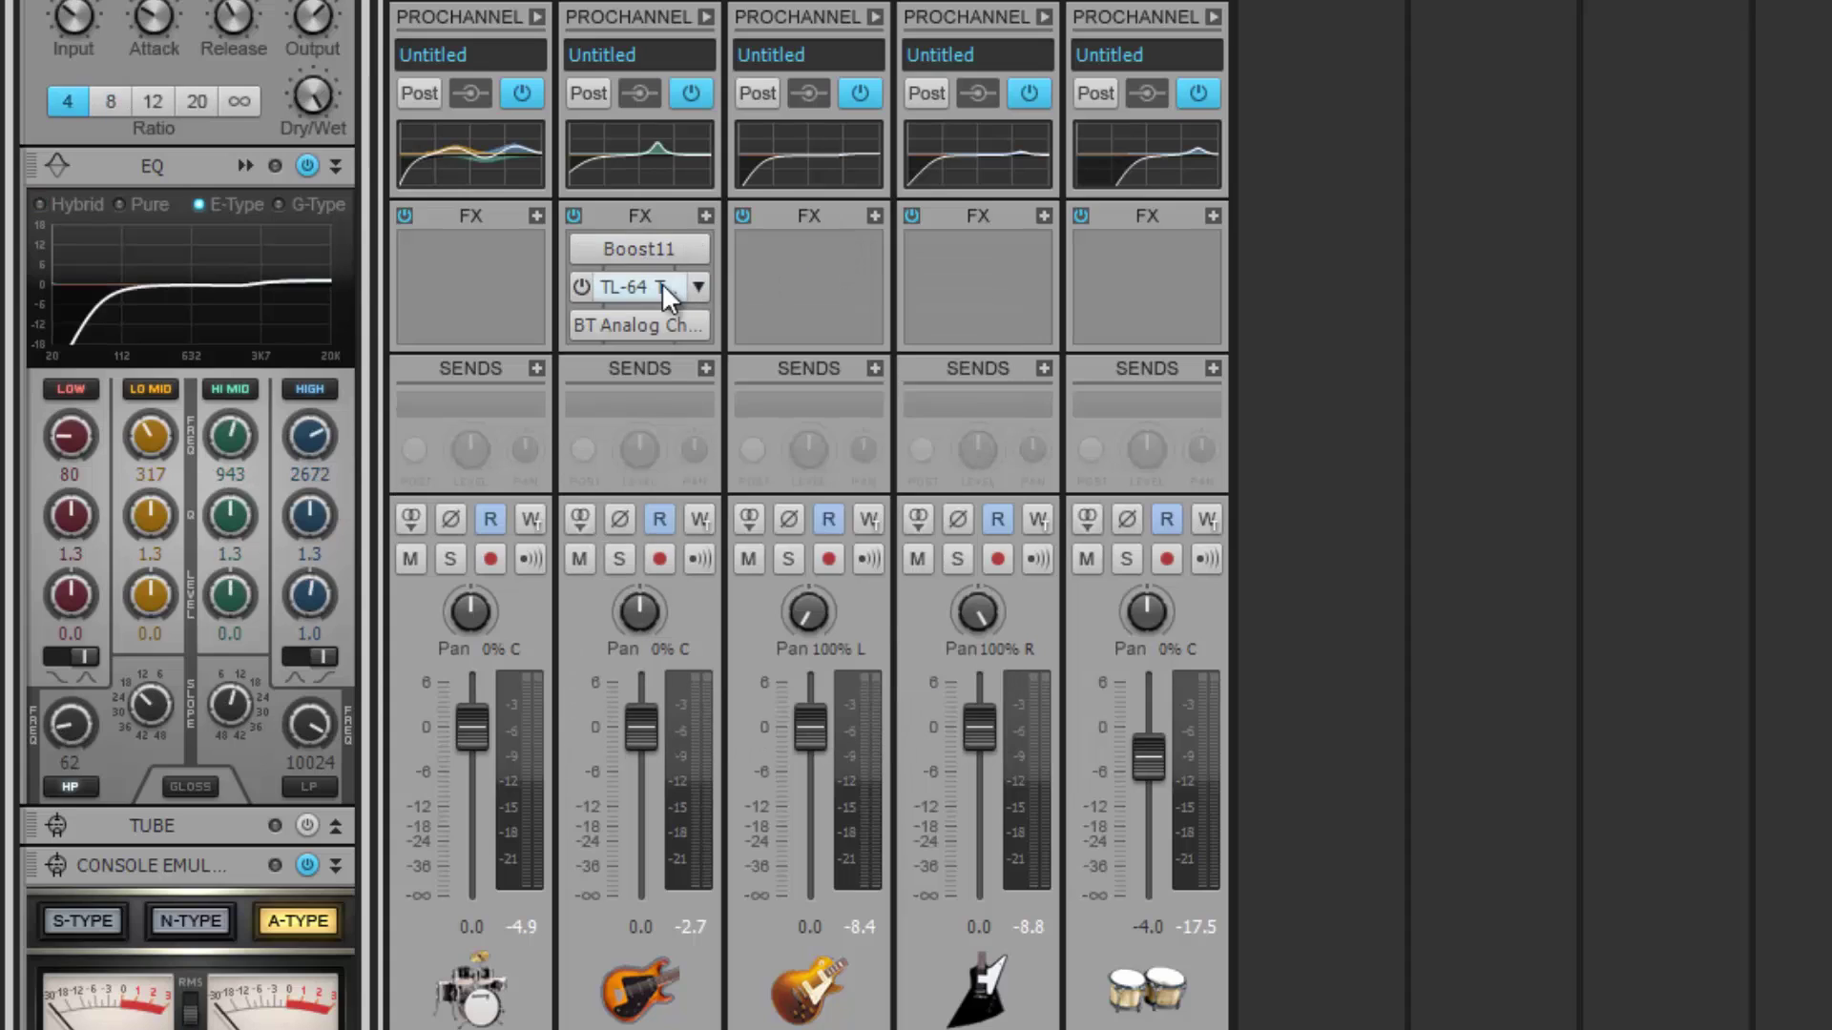
{"action": "left_click_drag", "start_coordinate": [647, 284], "coordinate": [660, 243]}
- Bypass Boost11, TL-64 and BT Analog Chorus, then re-enable all three
{"action": "left_click", "coordinate": [580, 252]}
{"action": "left_click", "coordinate": [578, 285]}
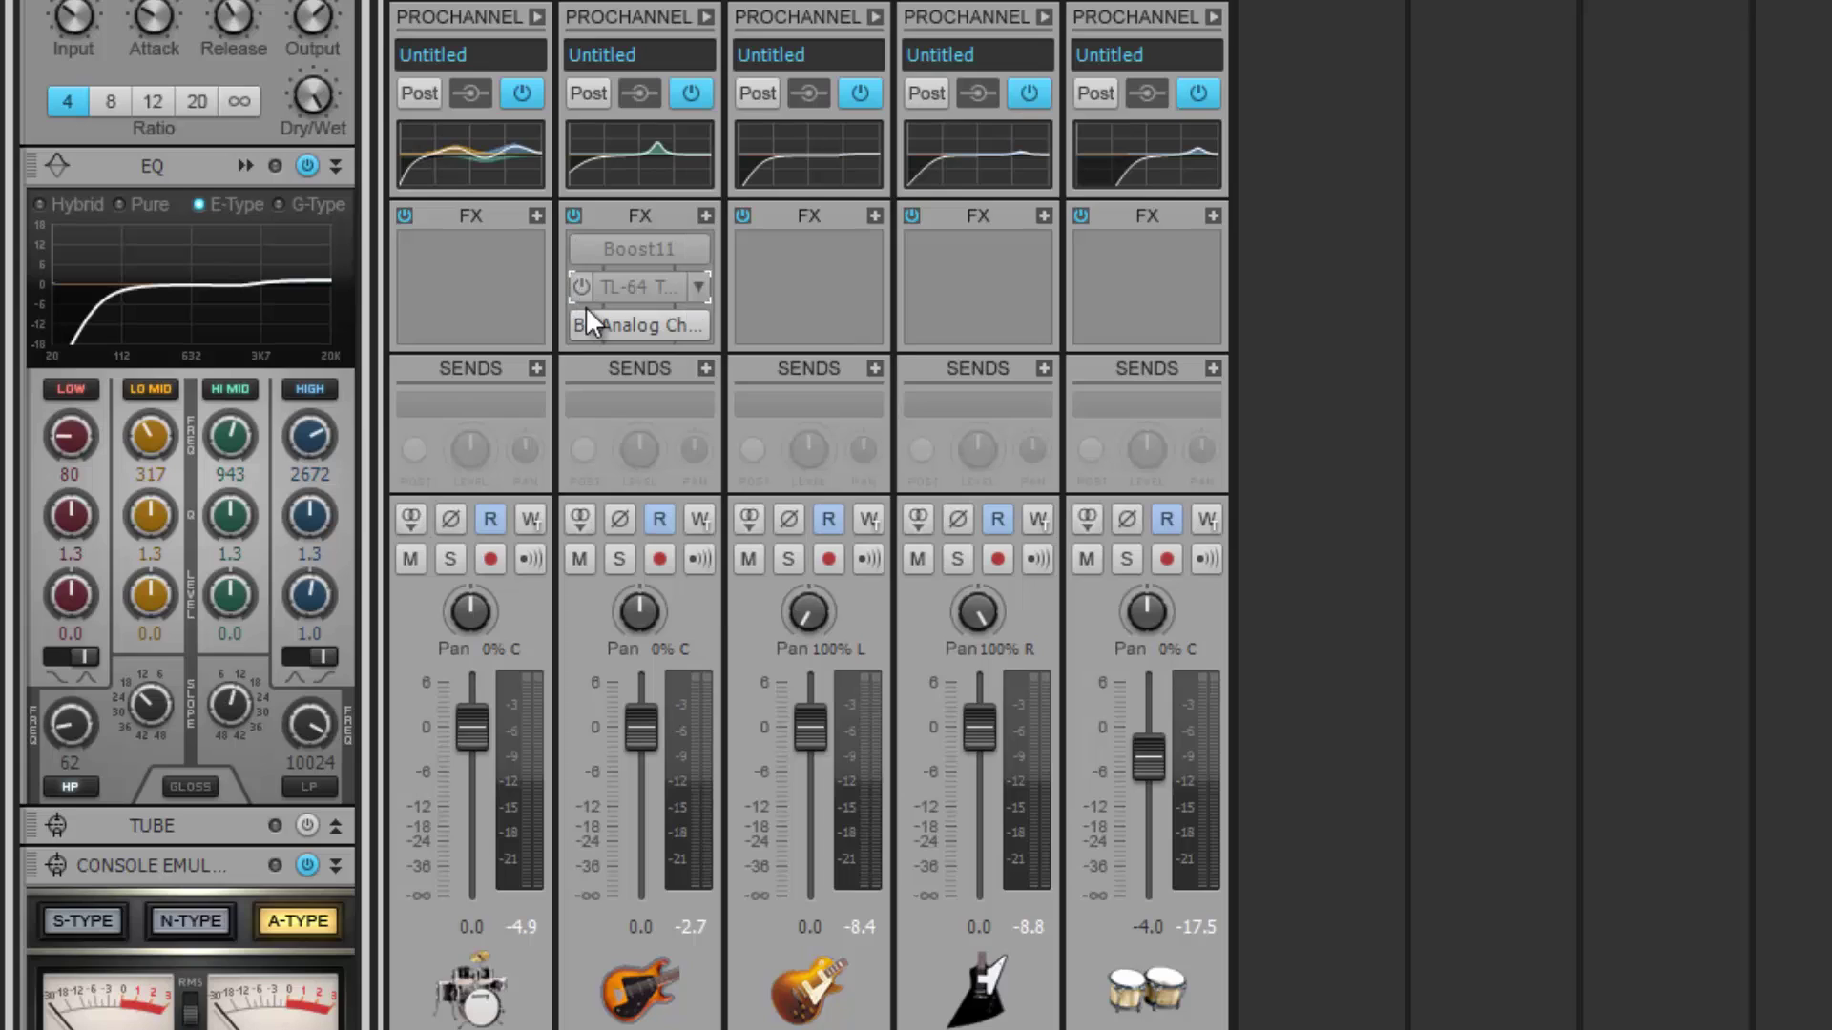
{"action": "left_click", "coordinate": [582, 323]}
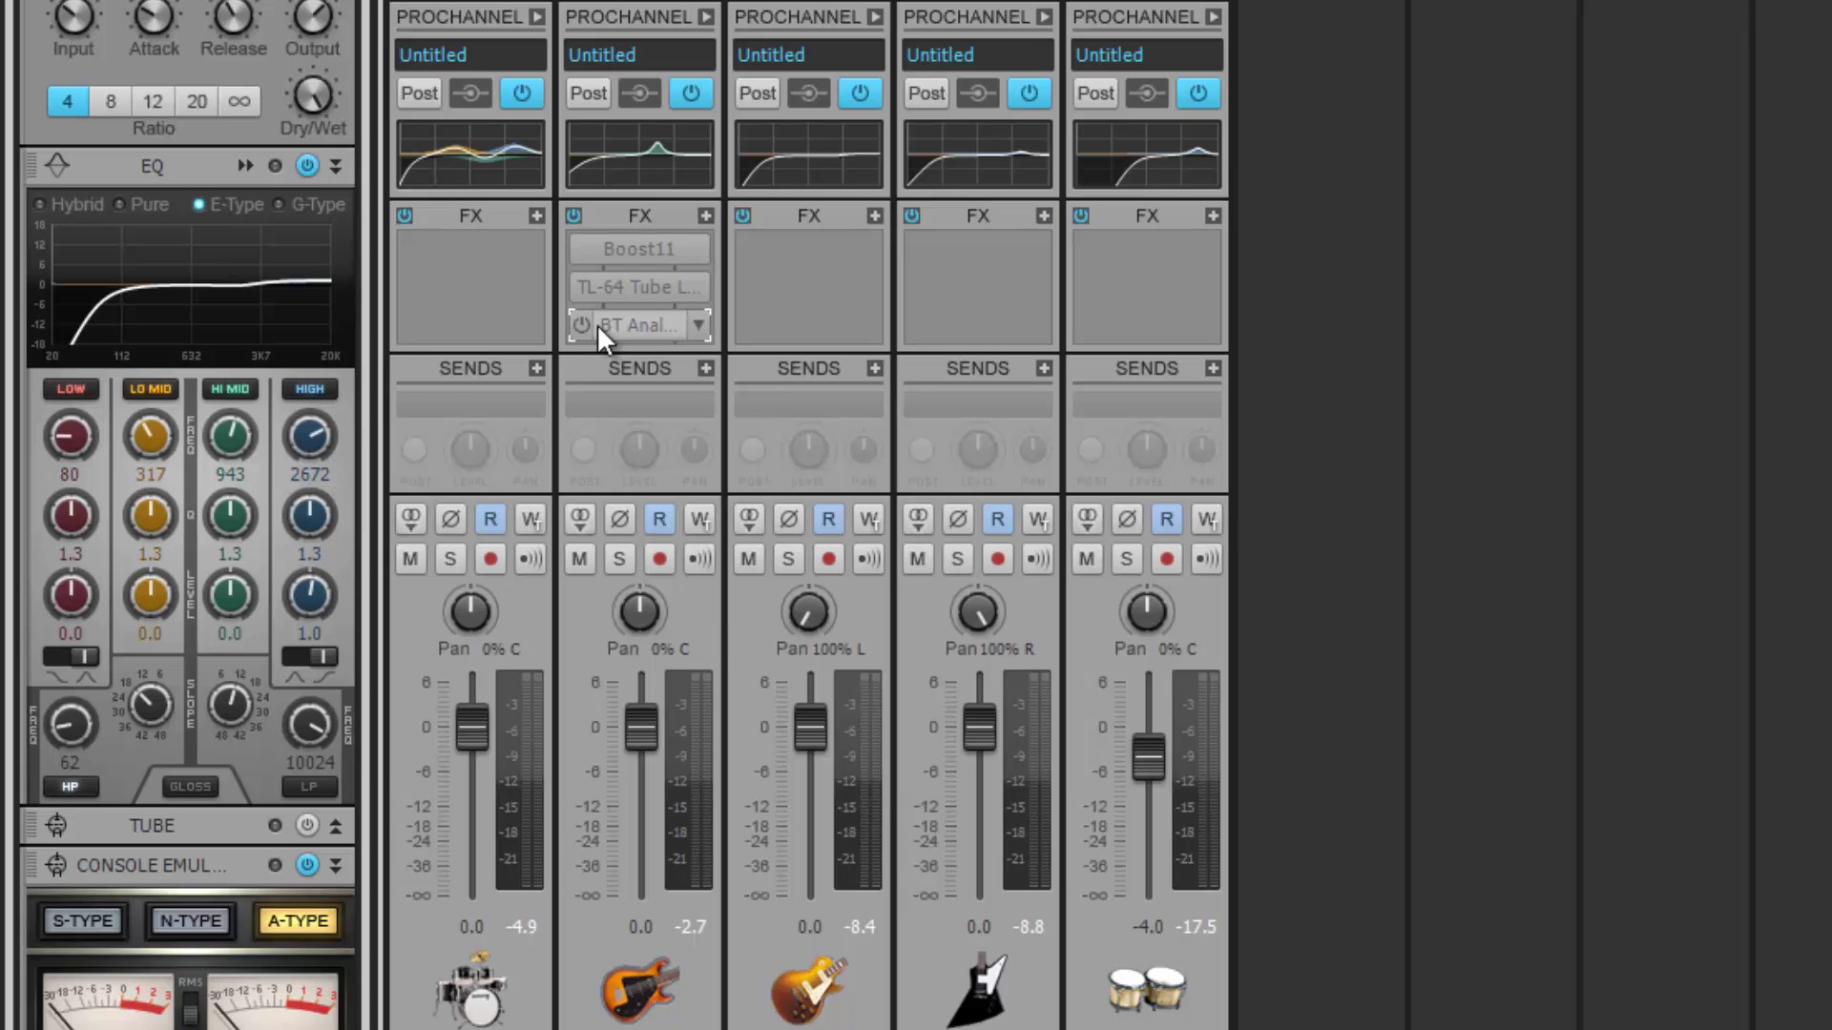
{"action": "left_click", "coordinate": [581, 324]}
{"action": "left_click", "coordinate": [577, 286]}
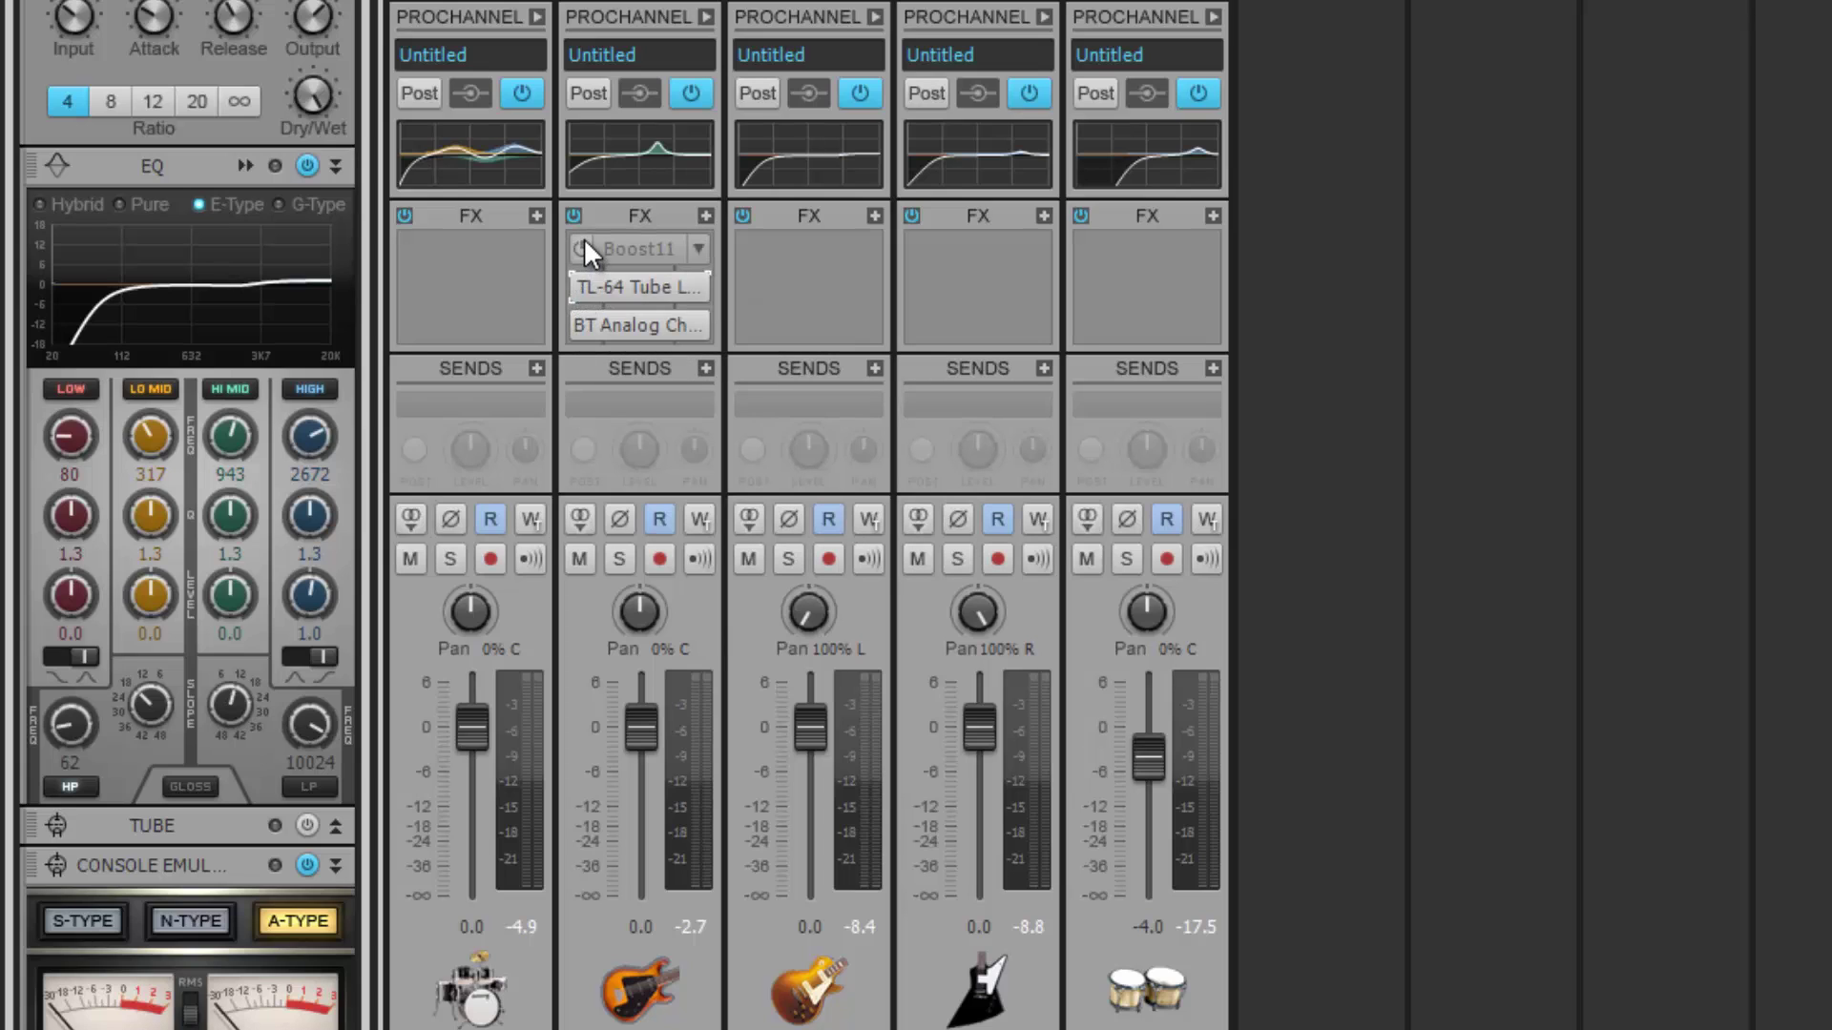
{"action": "left_click", "coordinate": [582, 247]}
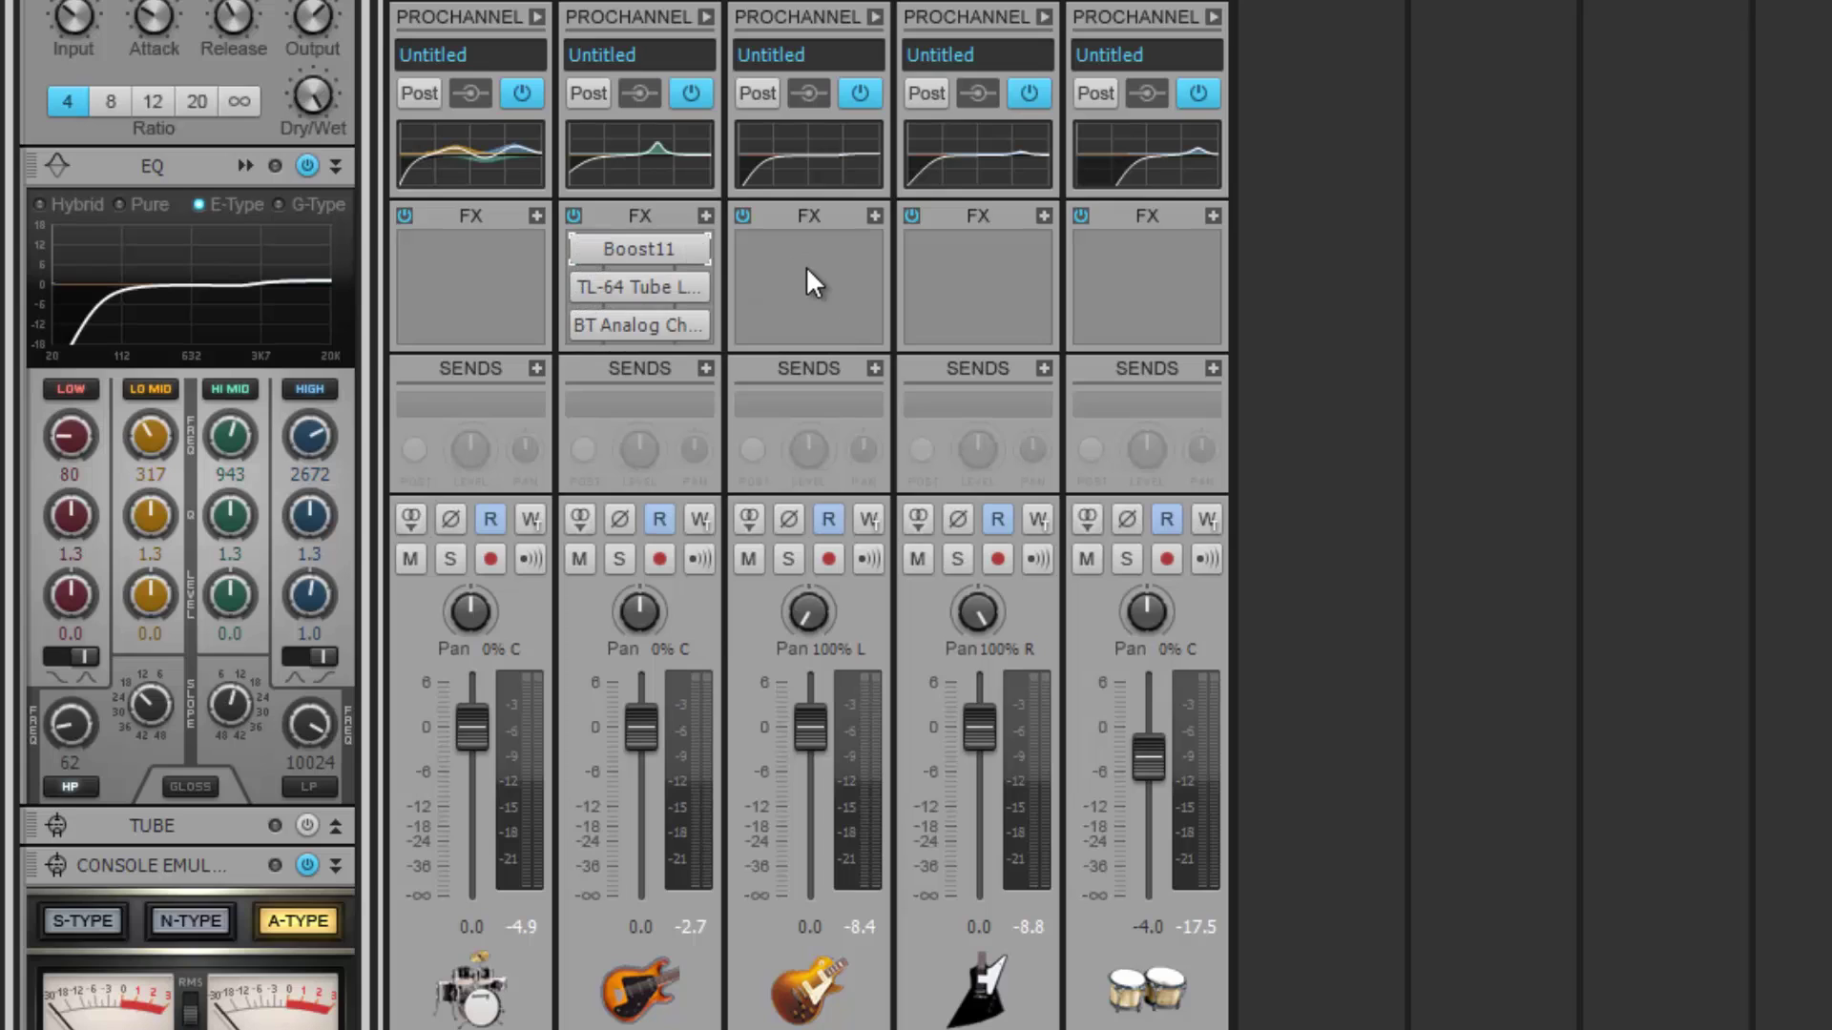
- Bypass and restore the whole bass FX rack, then check each slot's drop-down menu
{"action": "left_click", "coordinate": [574, 214]}
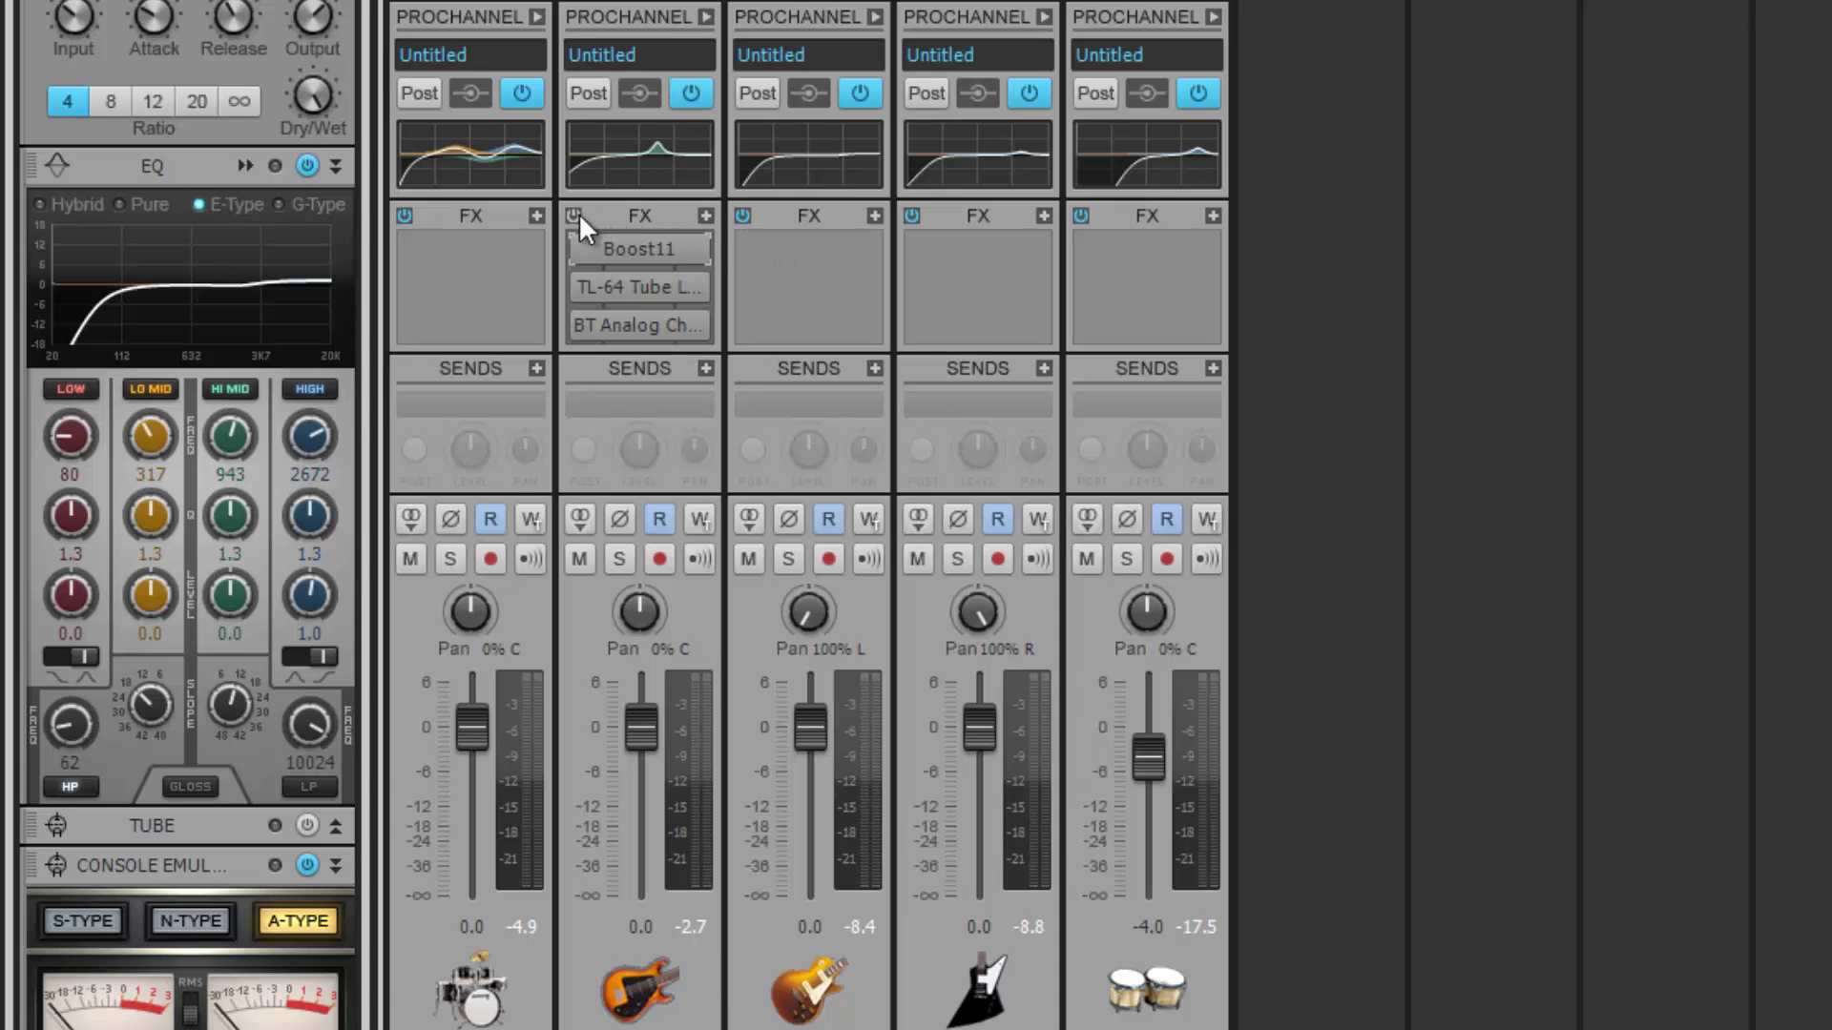
{"action": "left_click", "coordinate": [573, 215]}
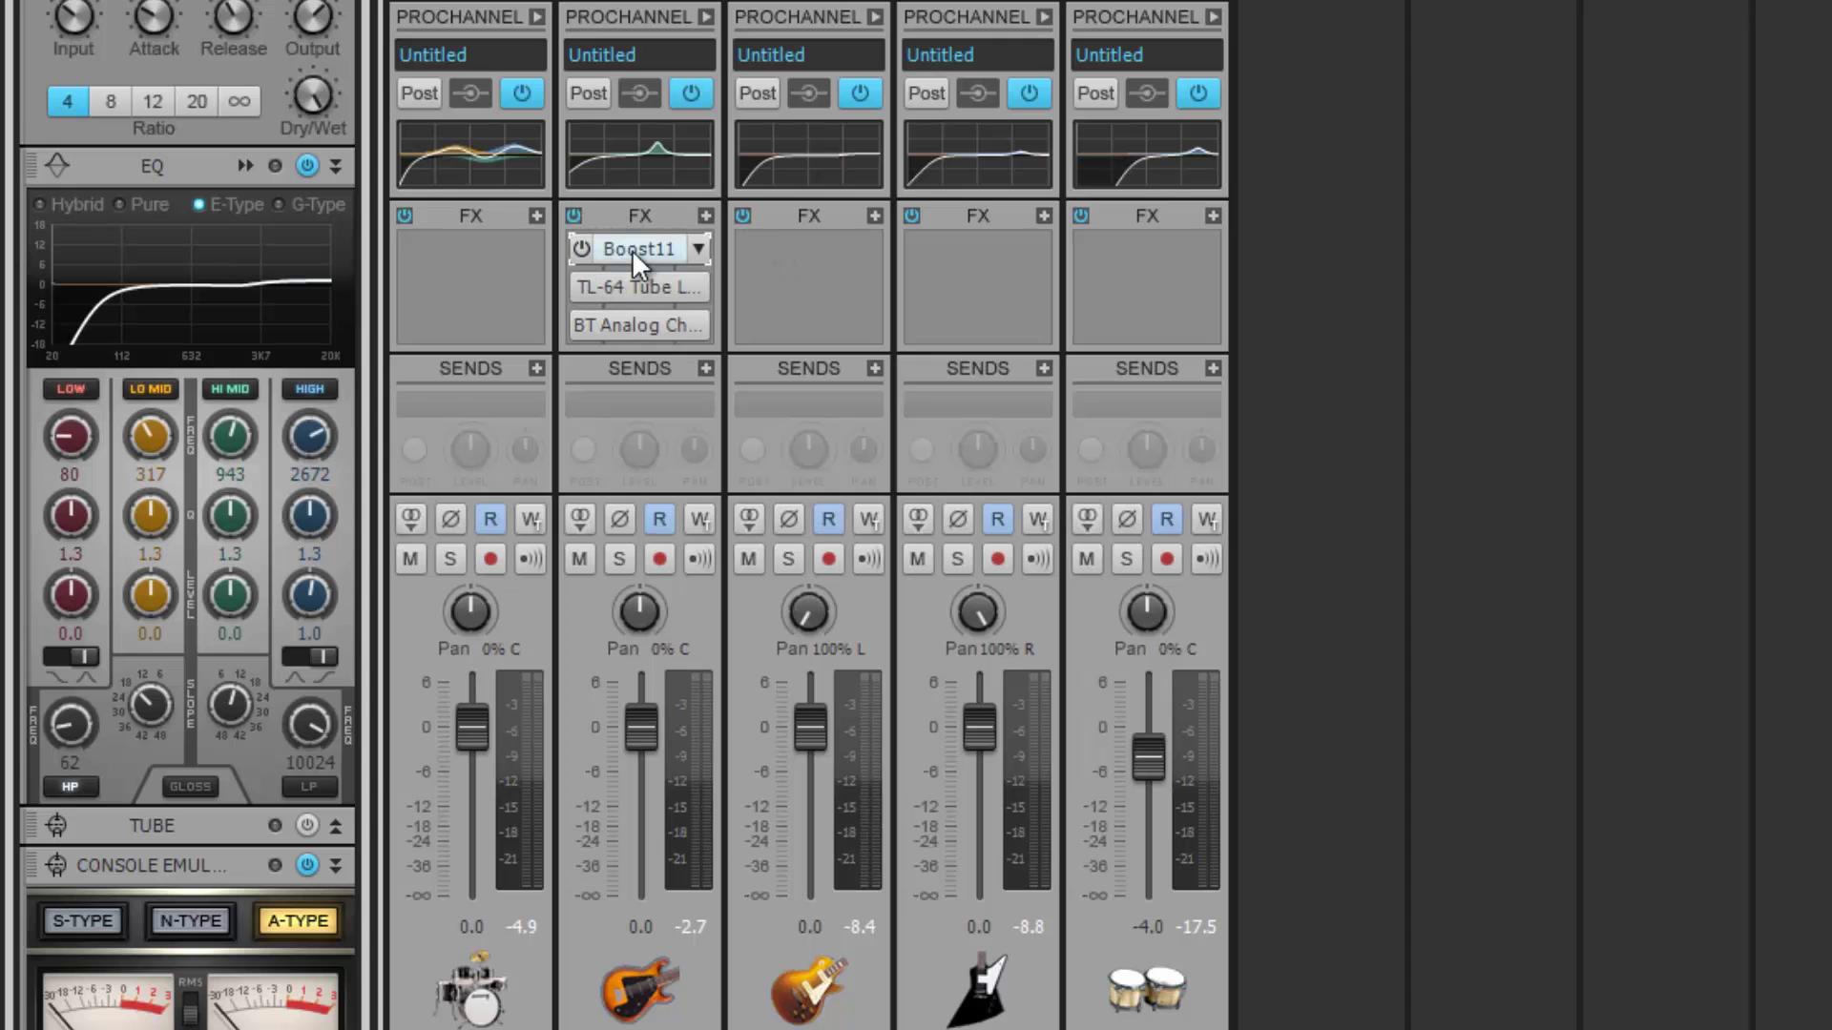
{"action": "left_click", "coordinate": [701, 247]}
{"action": "left_click", "coordinate": [756, 248]}
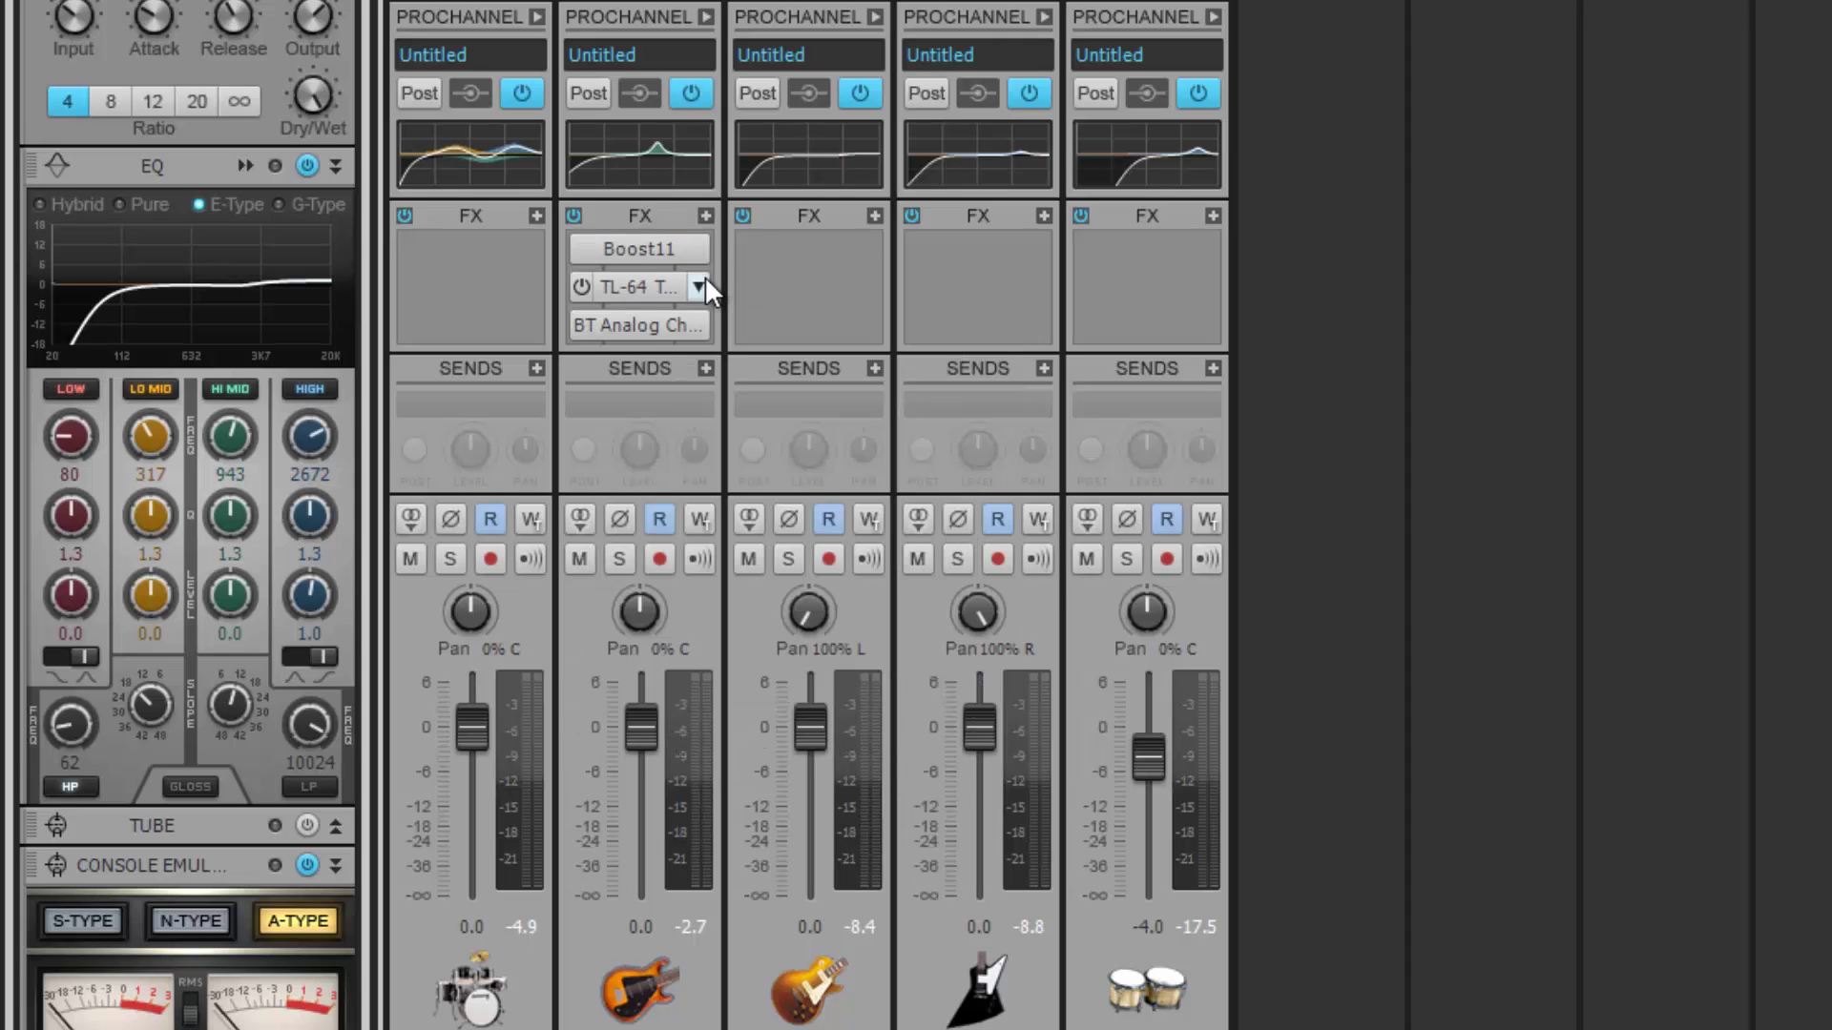
{"action": "left_click", "coordinate": [699, 286]}
{"action": "left_click", "coordinate": [762, 271]}
{"action": "left_click", "coordinate": [702, 321]}
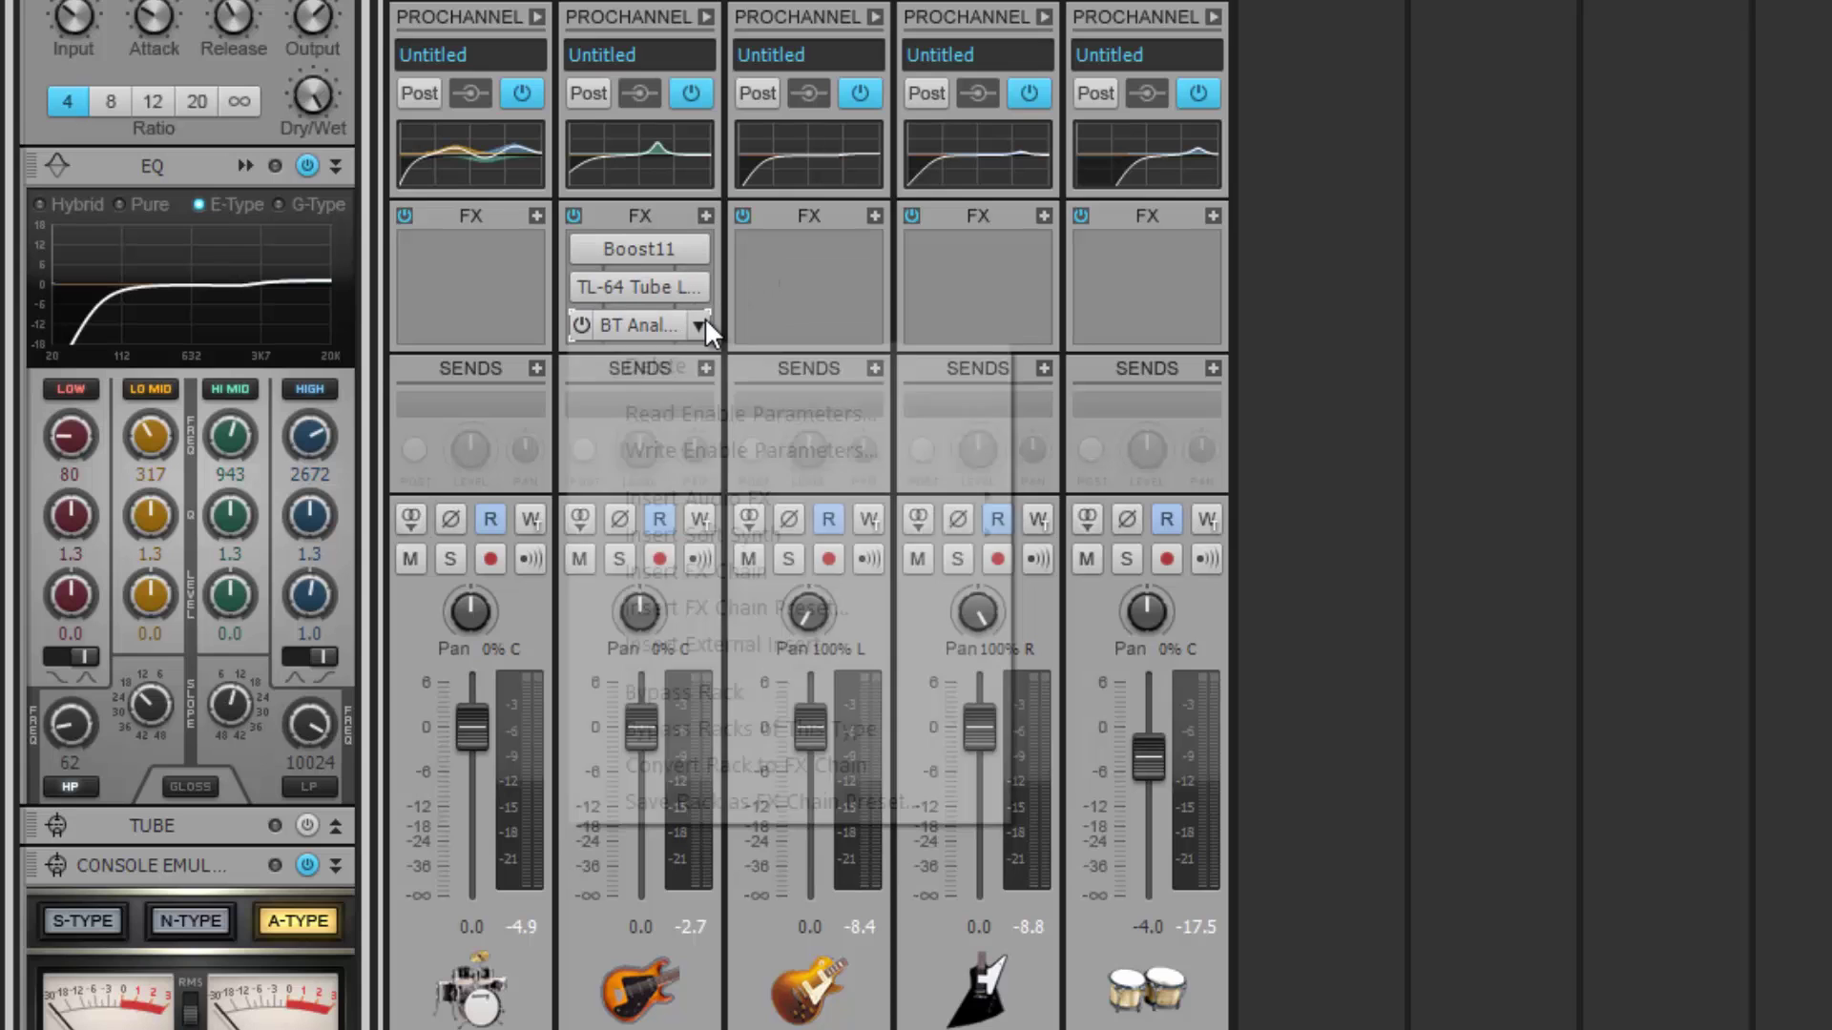
{"action": "left_click", "coordinate": [777, 278]}
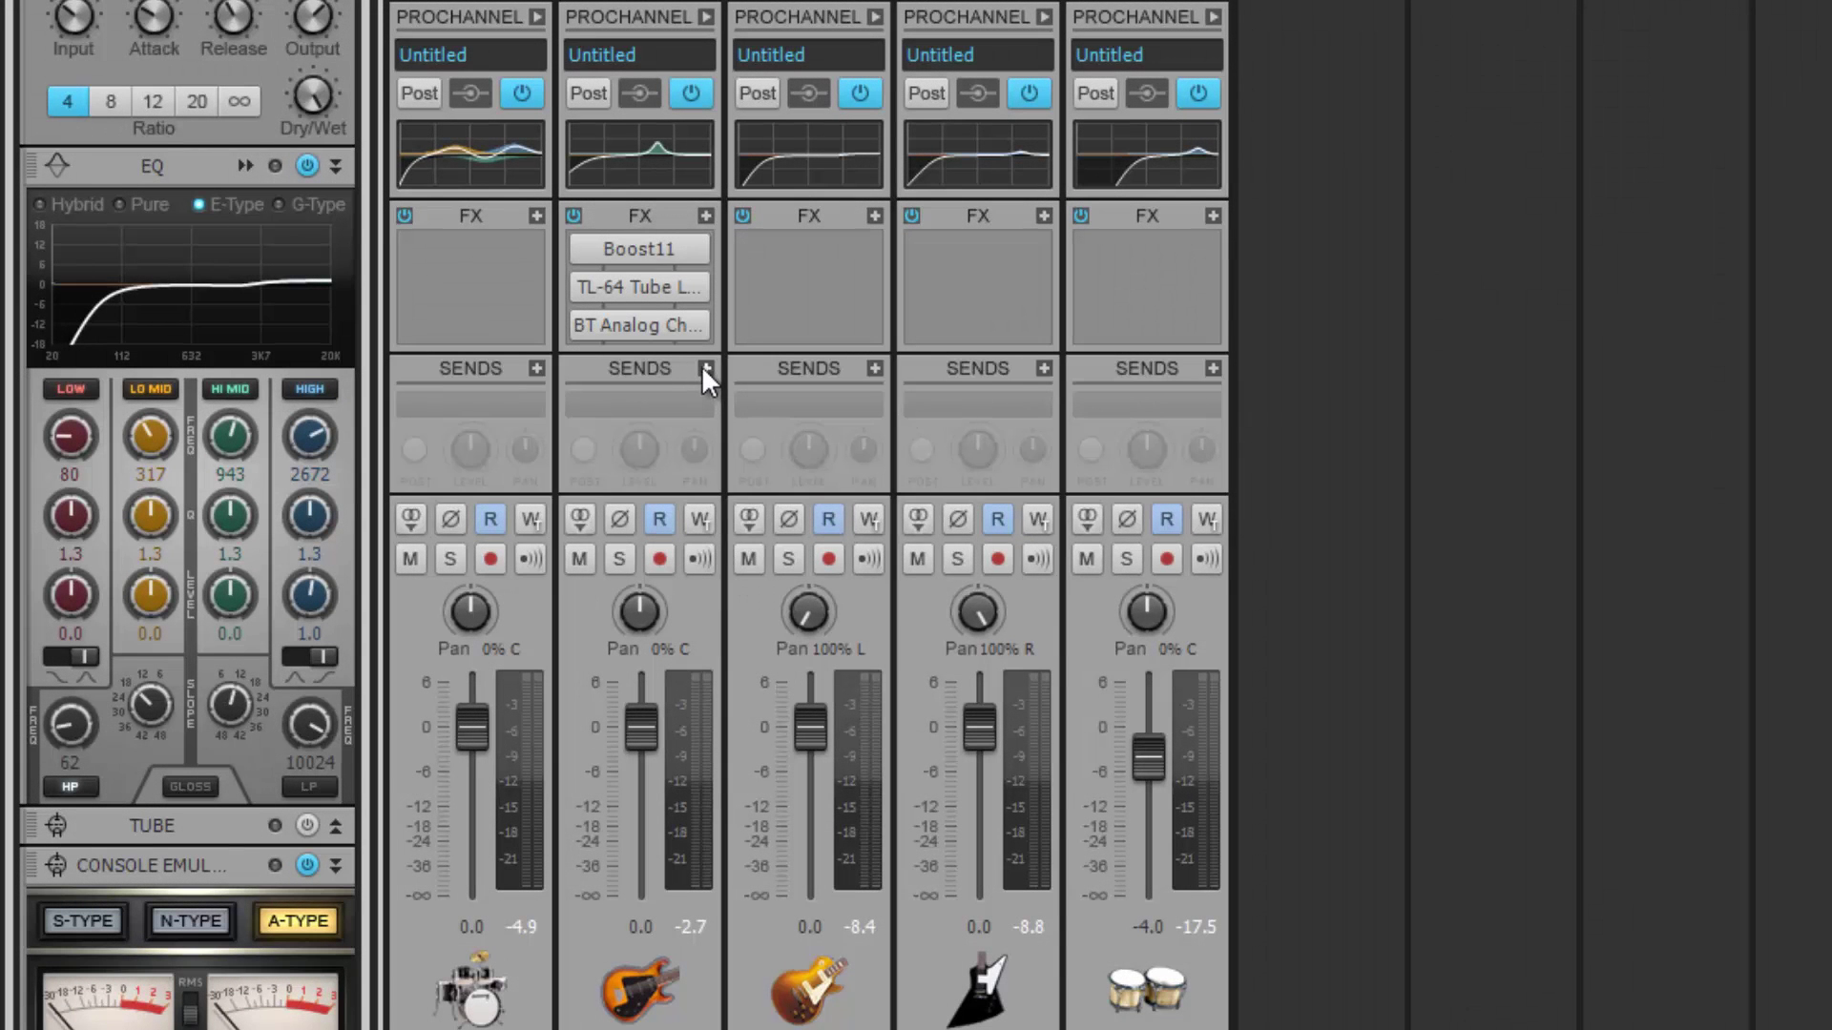
- Start a new send on the bass track with the Insert Send Assistant
{"action": "left_click", "coordinate": [703, 368]}
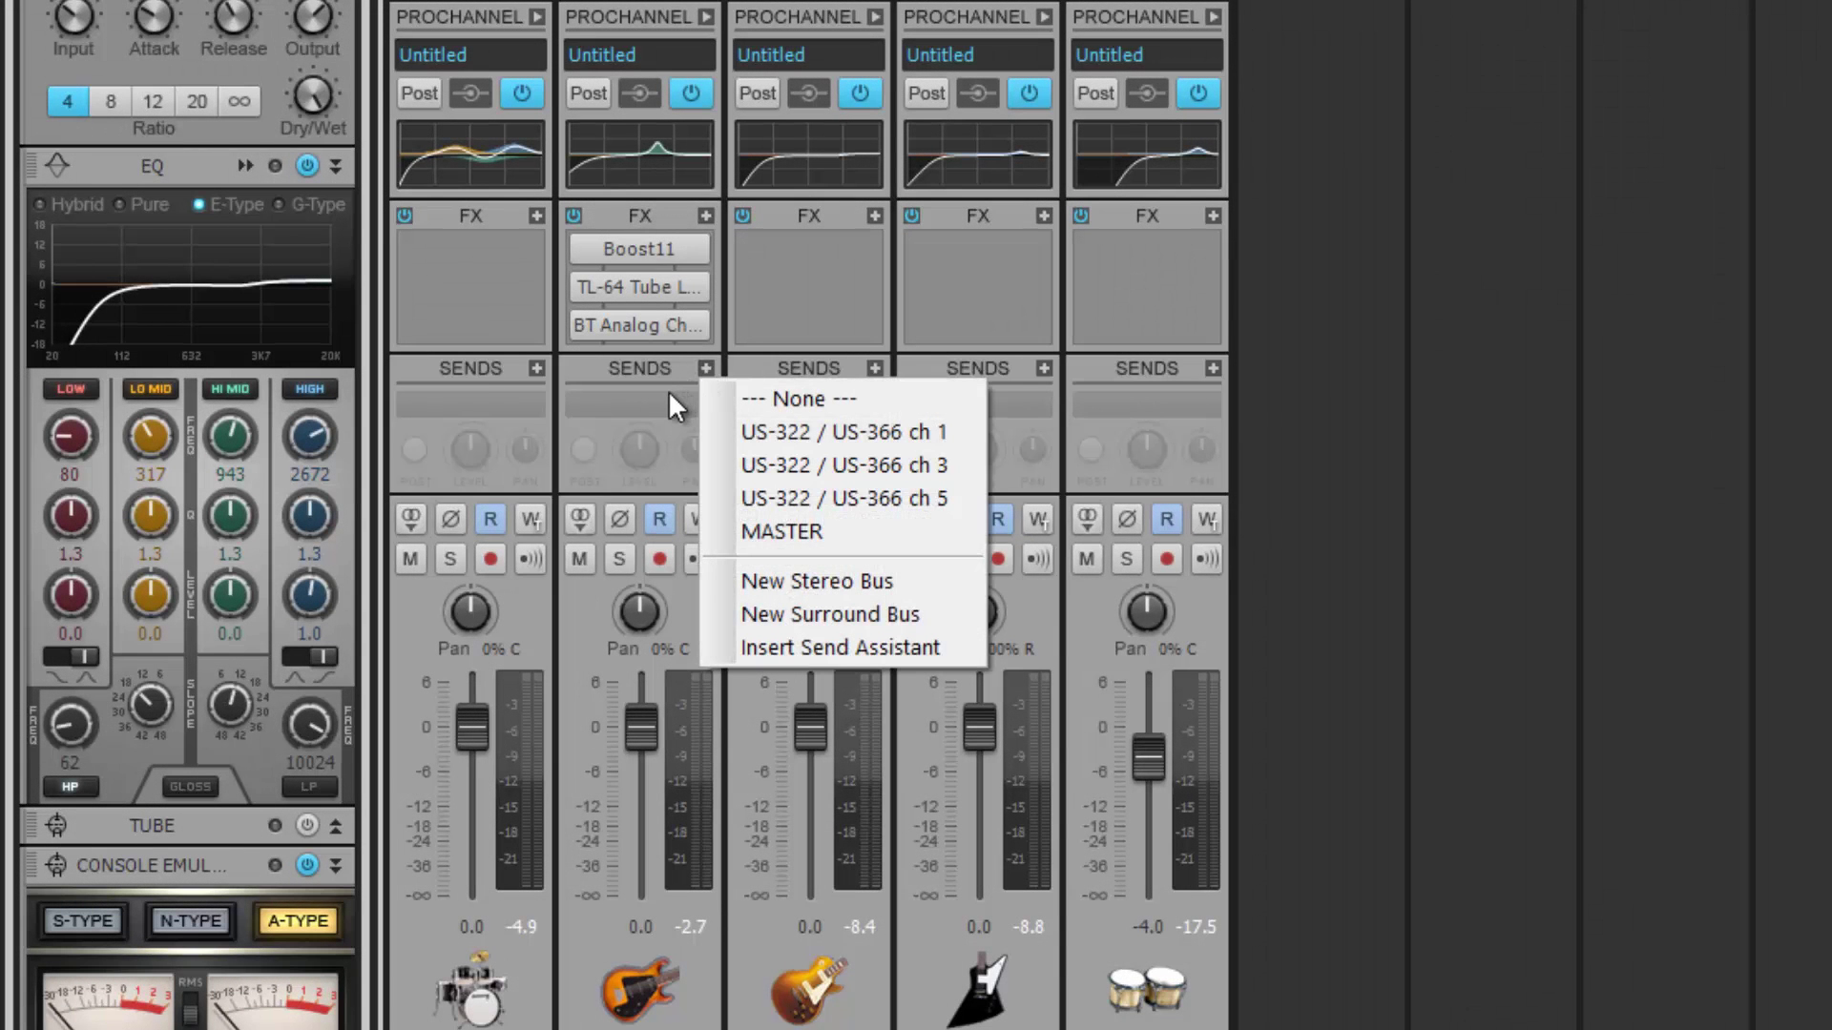
{"action": "left_click", "coordinate": [669, 393]}
{"action": "left_click", "coordinate": [633, 393]}
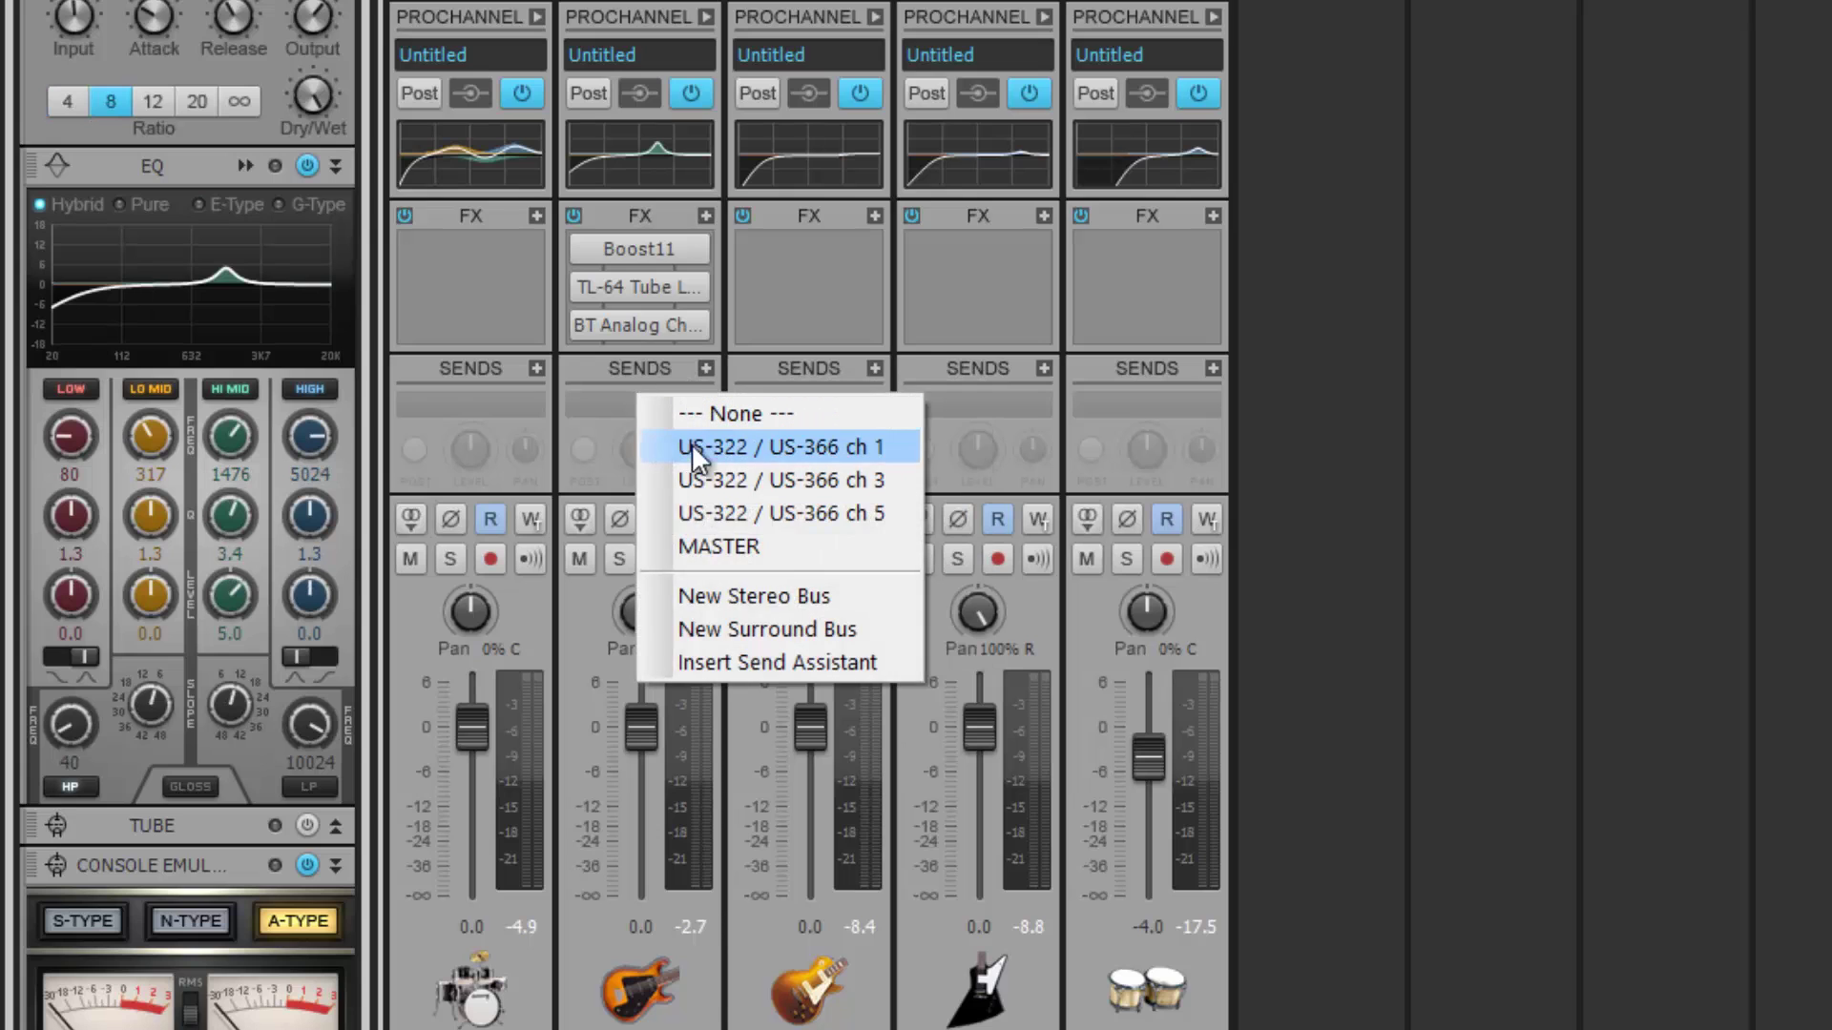
{"action": "left_click", "coordinate": [762, 656]}
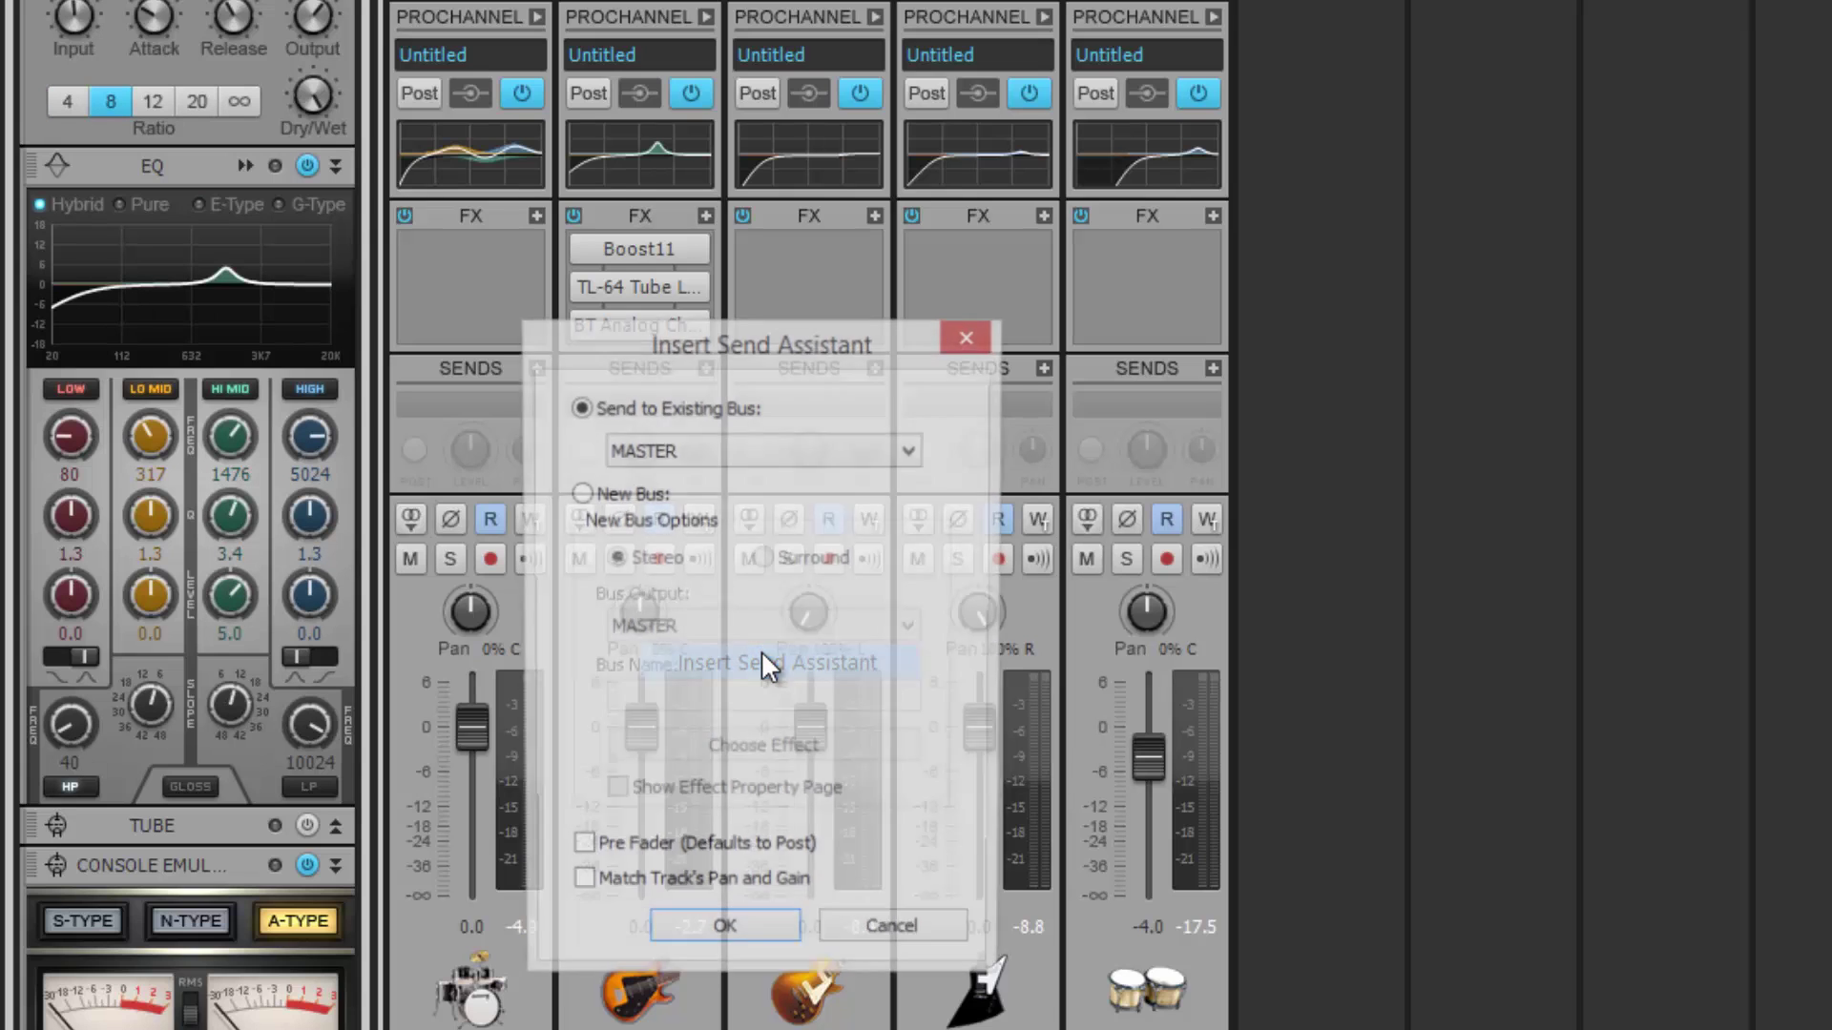
{"action": "left_click_drag", "start_coordinate": [787, 329], "coordinate": [1574, 76]}
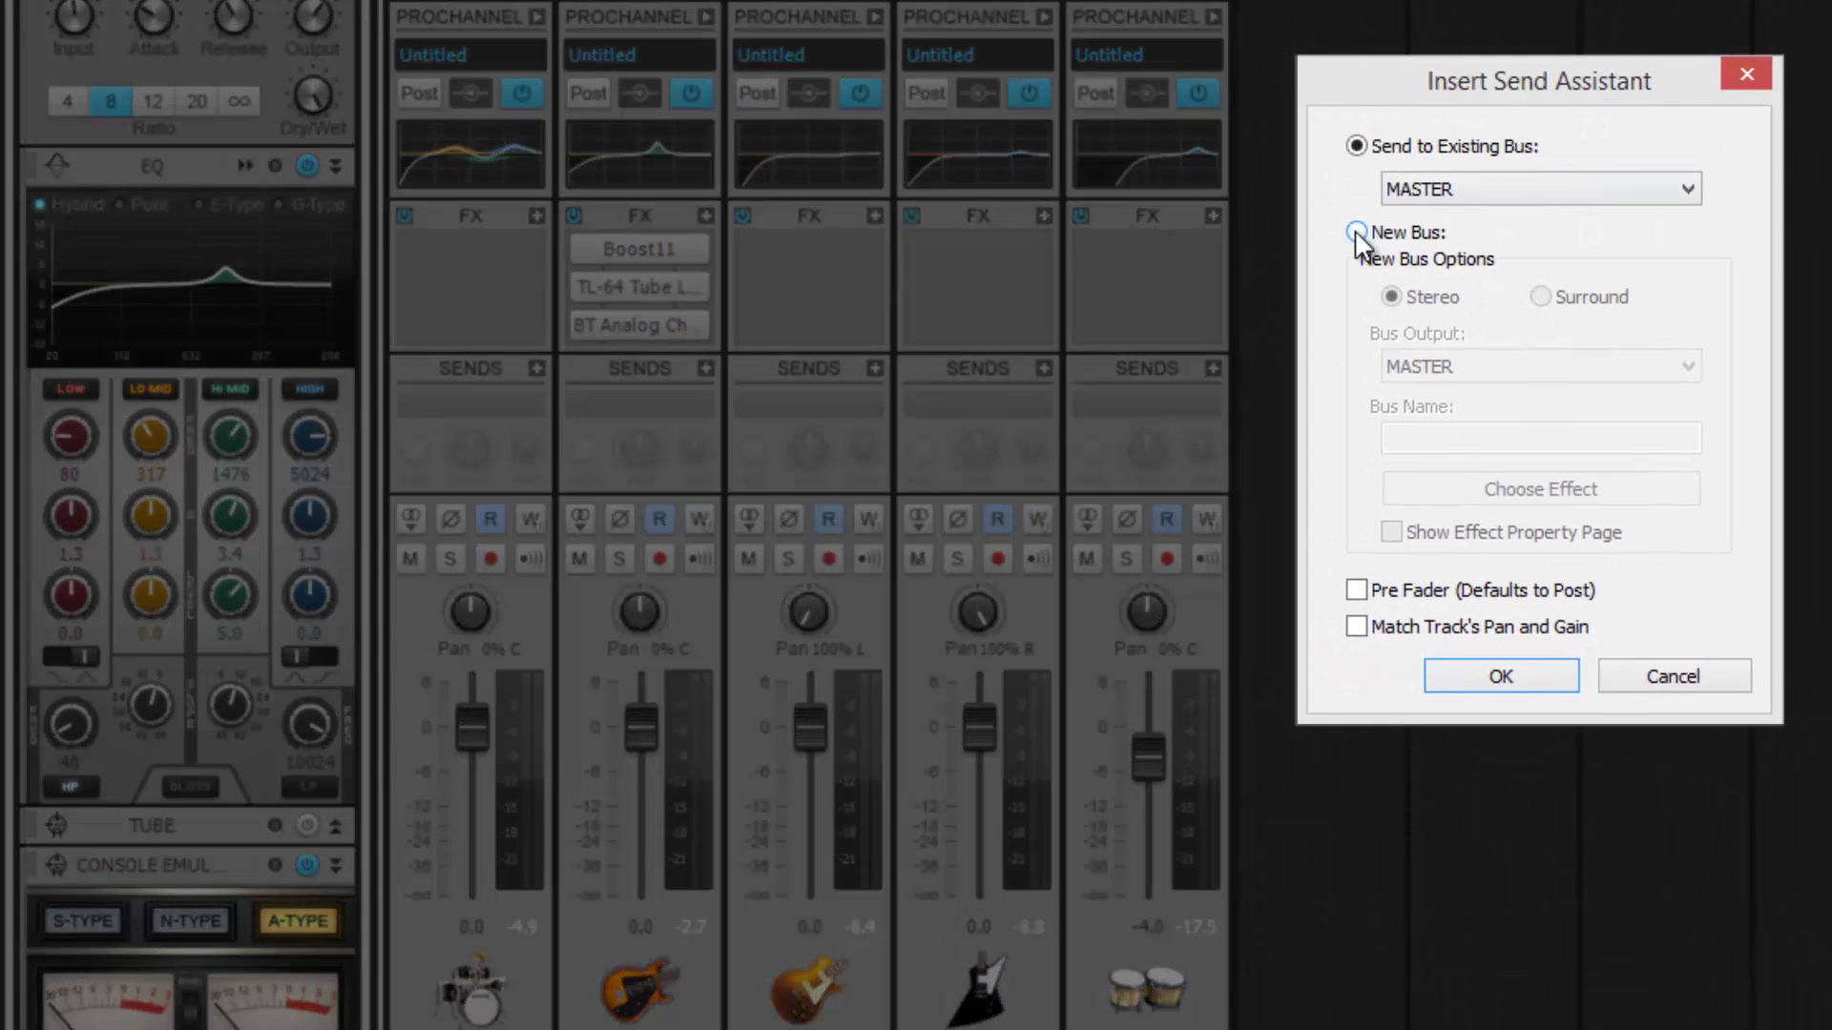
- Send to a new bus named ReVerb hosting BREVERB 2 Cakewalk
{"action": "left_click", "coordinate": [1356, 234]}
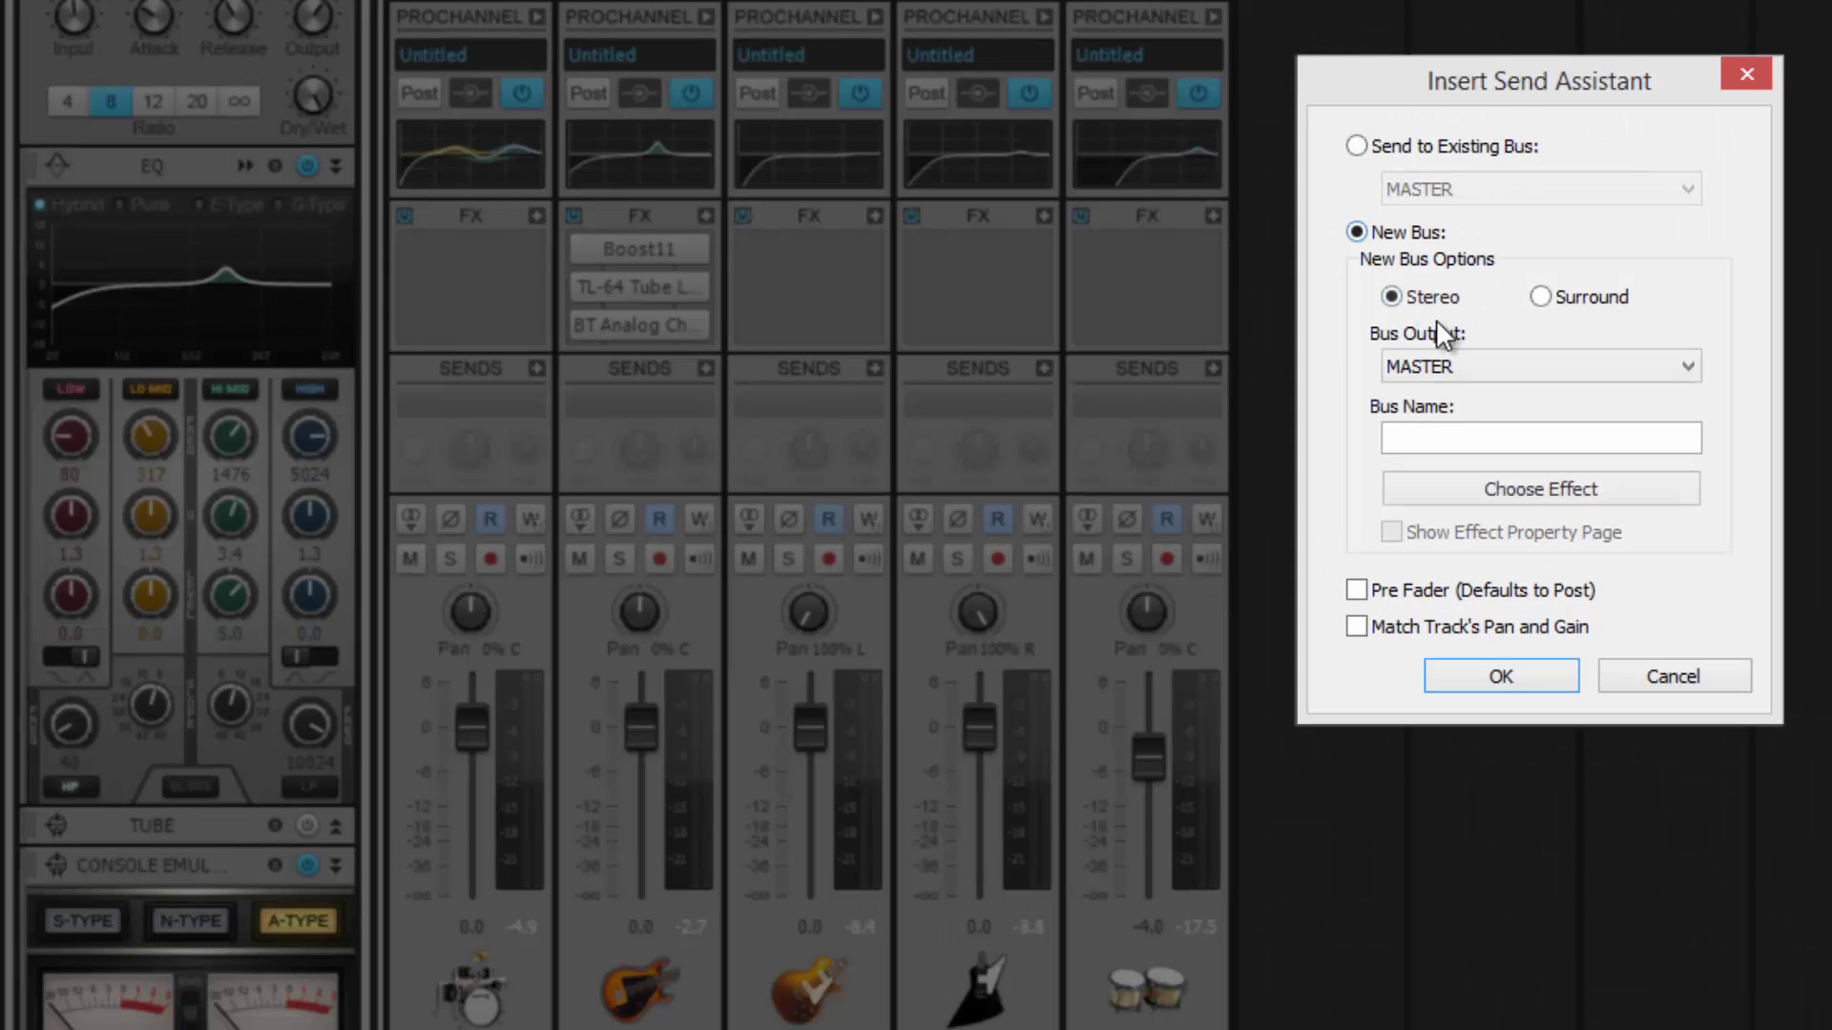
{"action": "left_click", "coordinate": [1444, 438]}
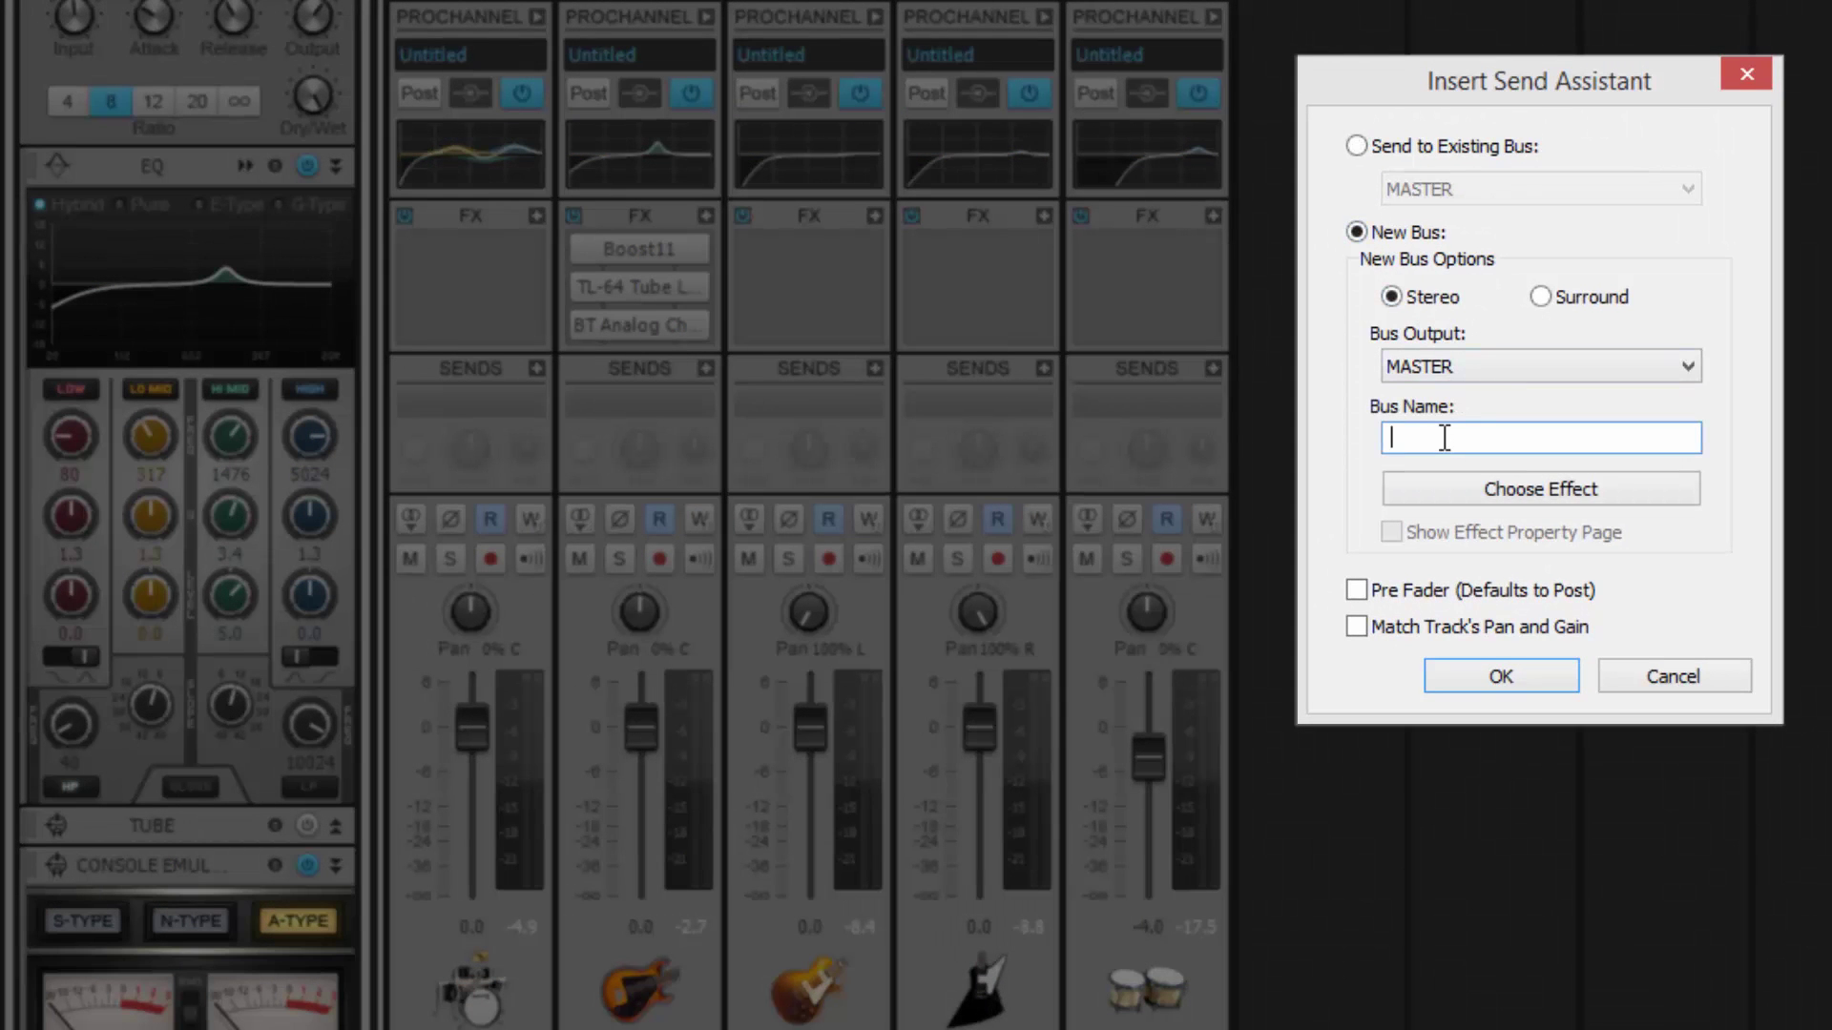
{"action": "type", "text": "ReVerb"}
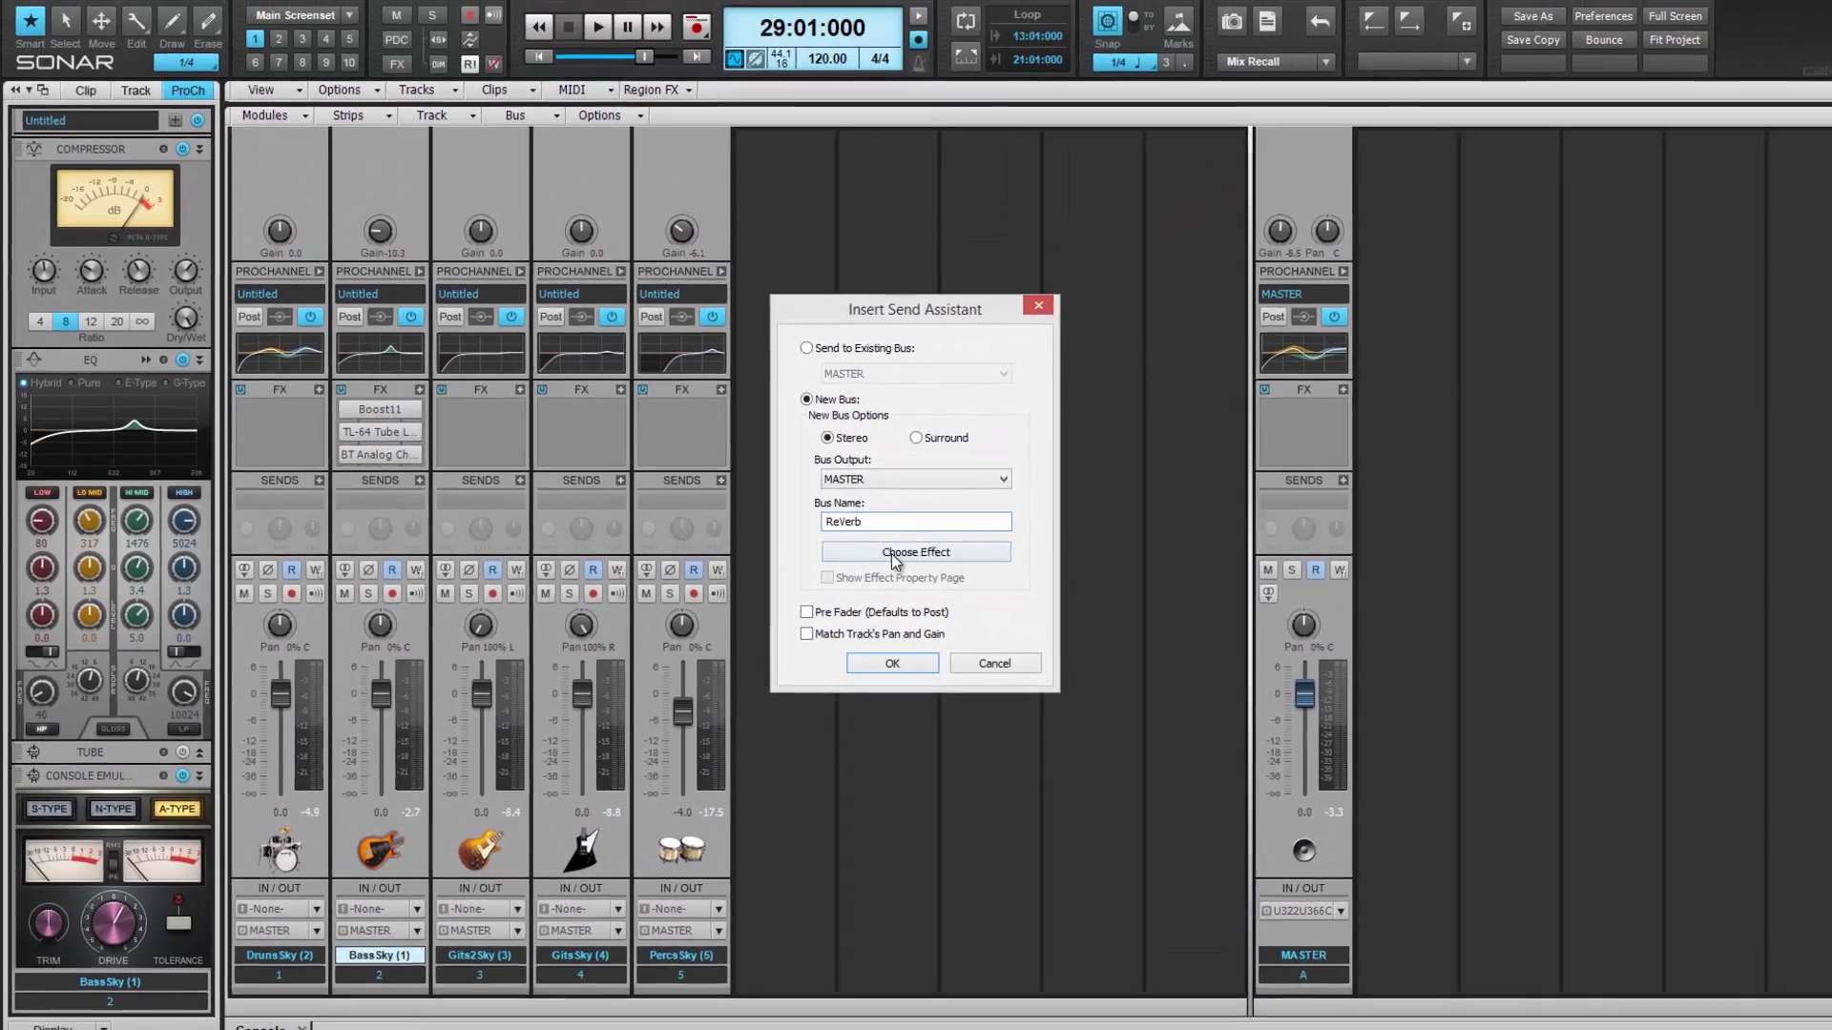
{"action": "left_click", "coordinate": [894, 560]}
{"action": "mouse_move", "coordinate": [892, 598]}
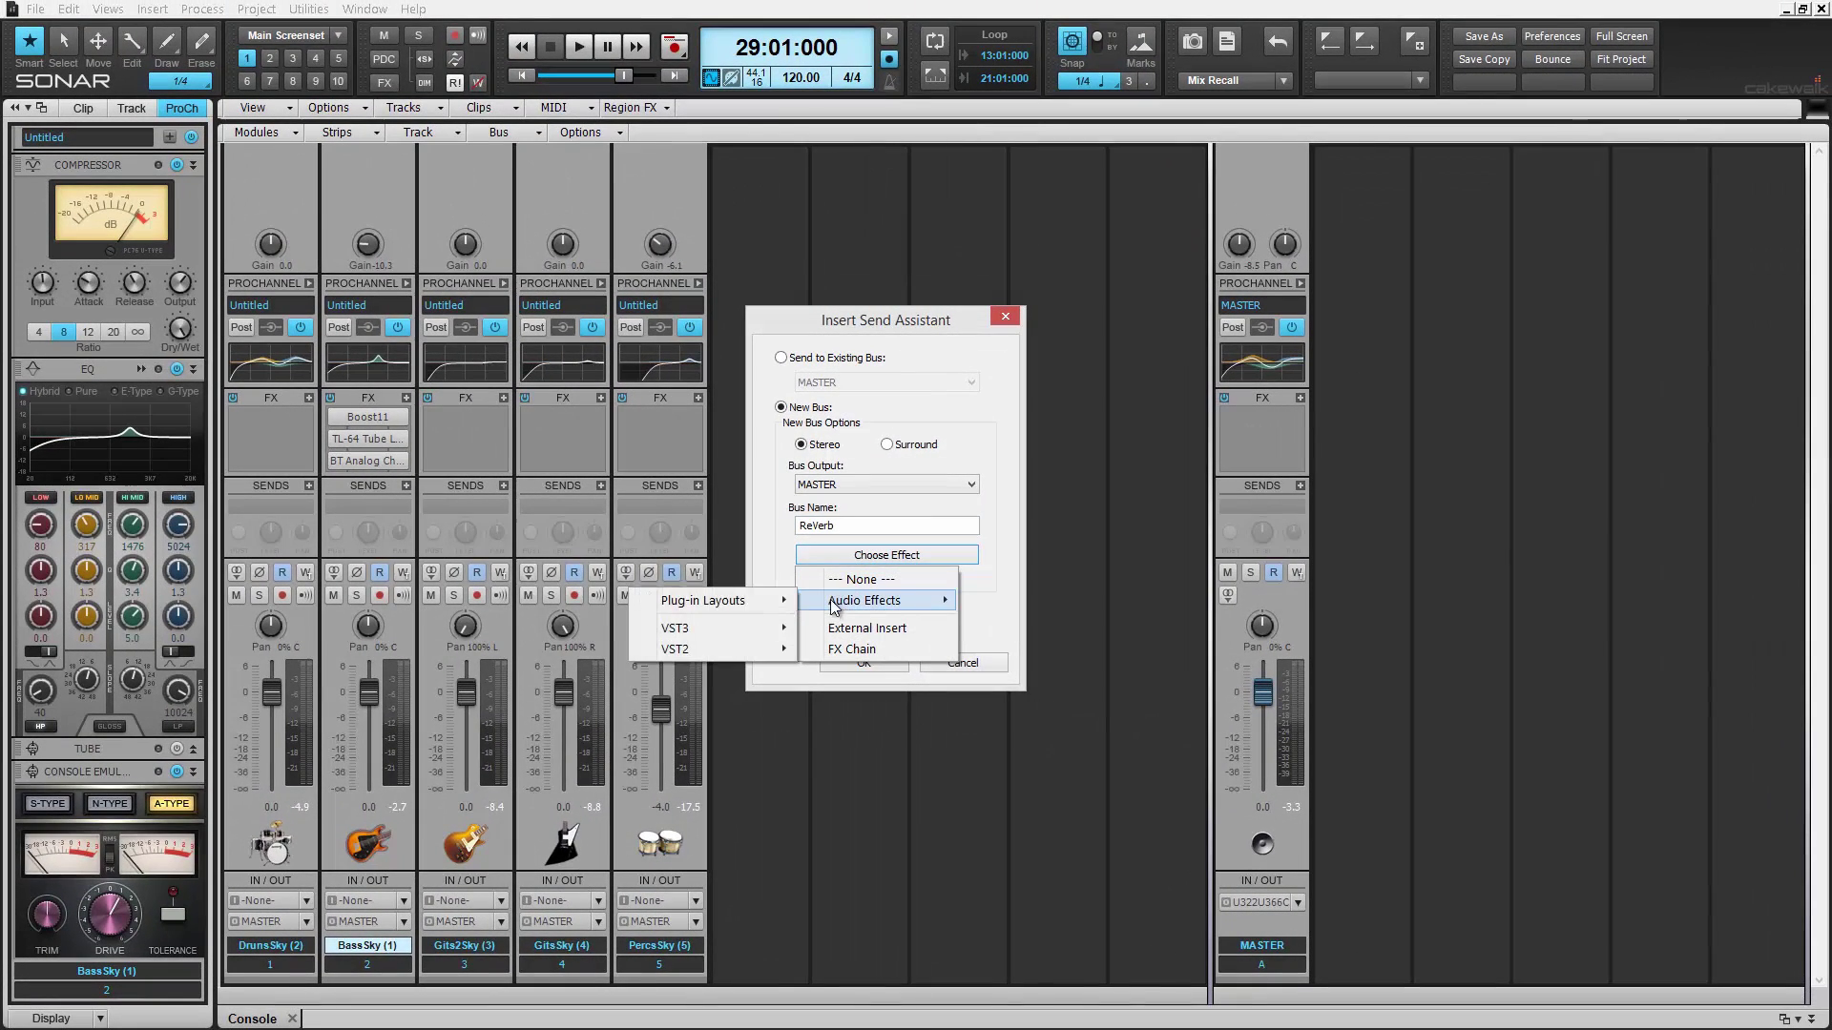
{"action": "mouse_move", "coordinate": [711, 649]}
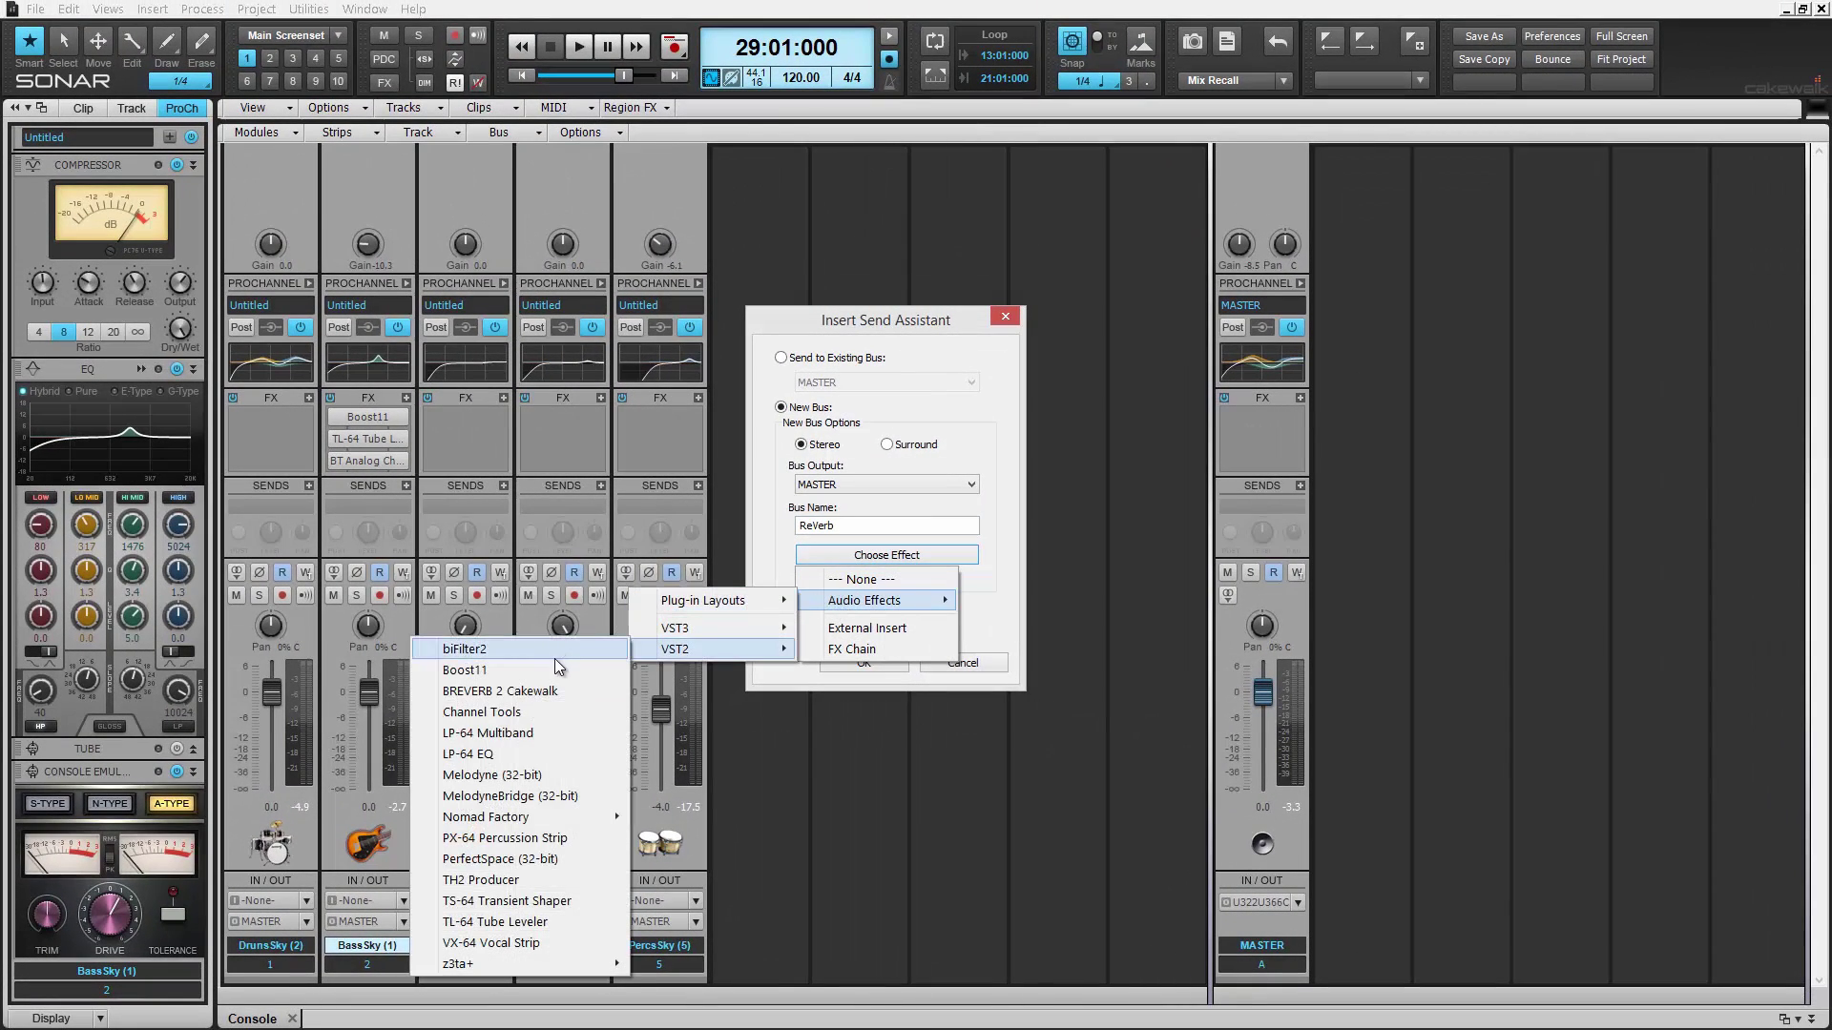
{"action": "left_click", "coordinate": [543, 691]}
{"action": "left_click", "coordinate": [853, 666]}
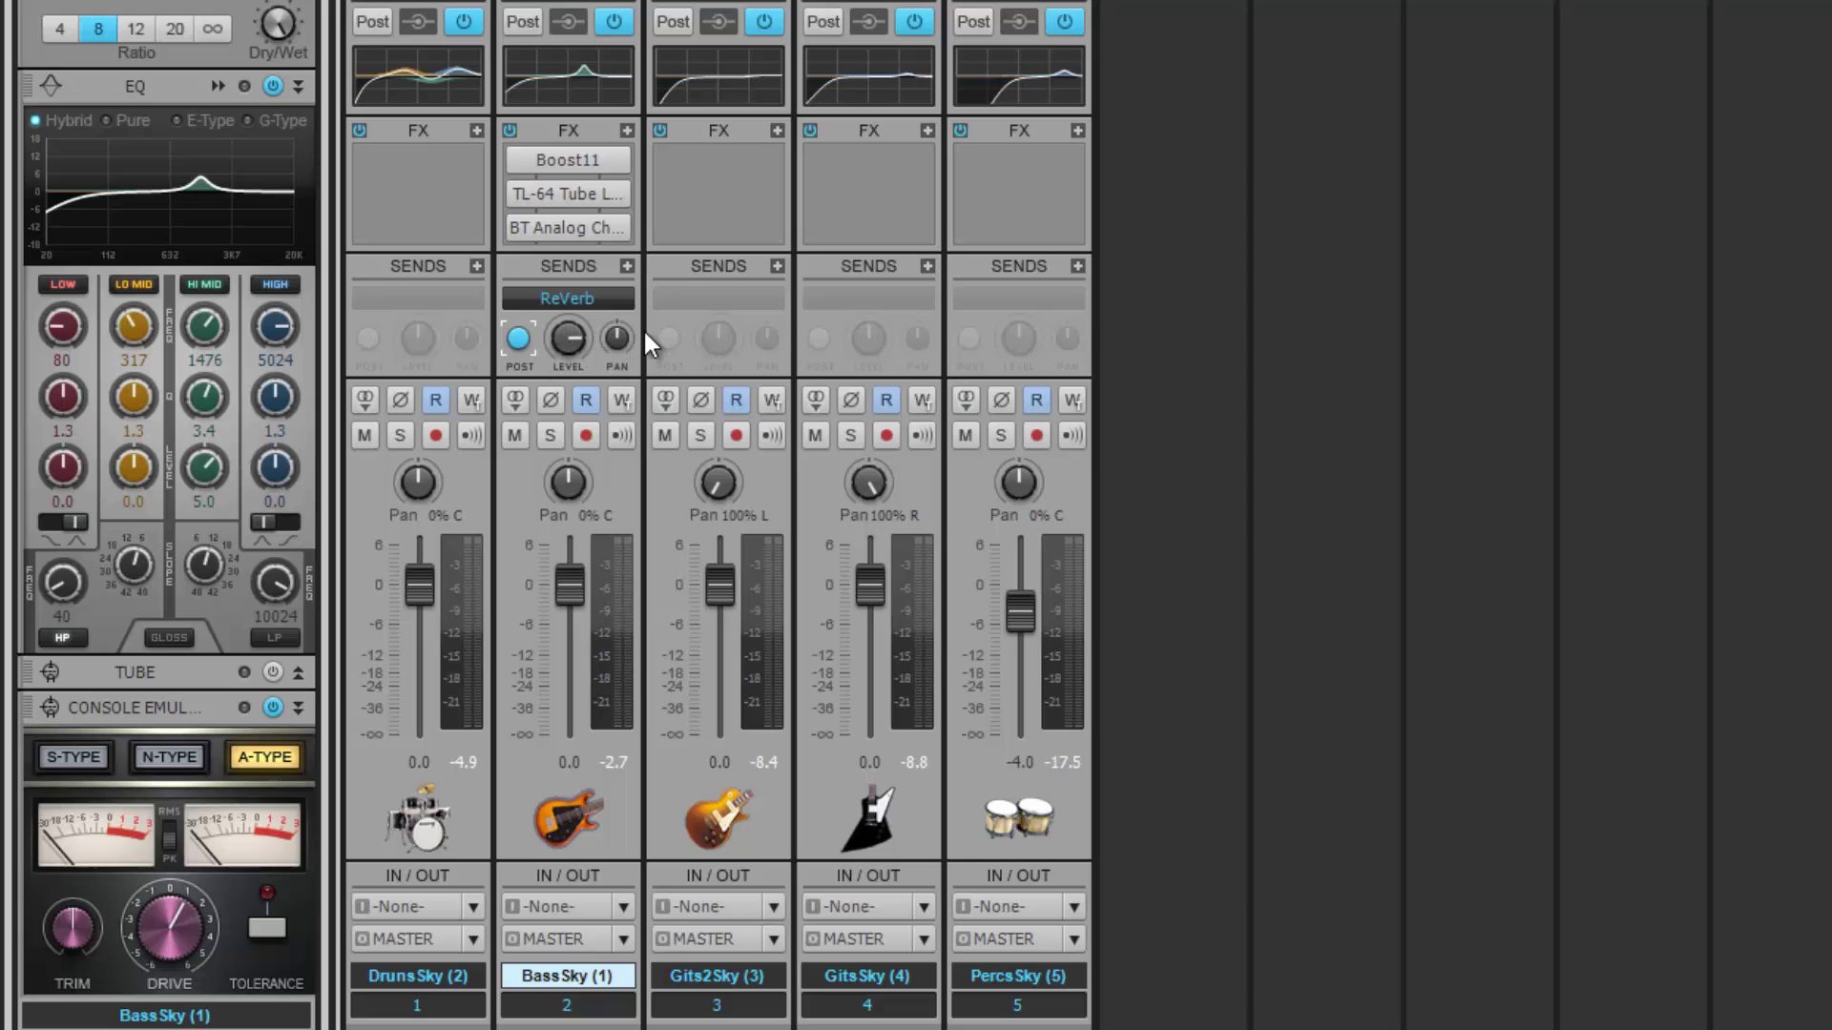
- Add the Delay and Room send buses through the Send Assistant, then start playback
{"action": "left_click", "coordinate": [627, 264]}
{"action": "left_click", "coordinate": [716, 543]}
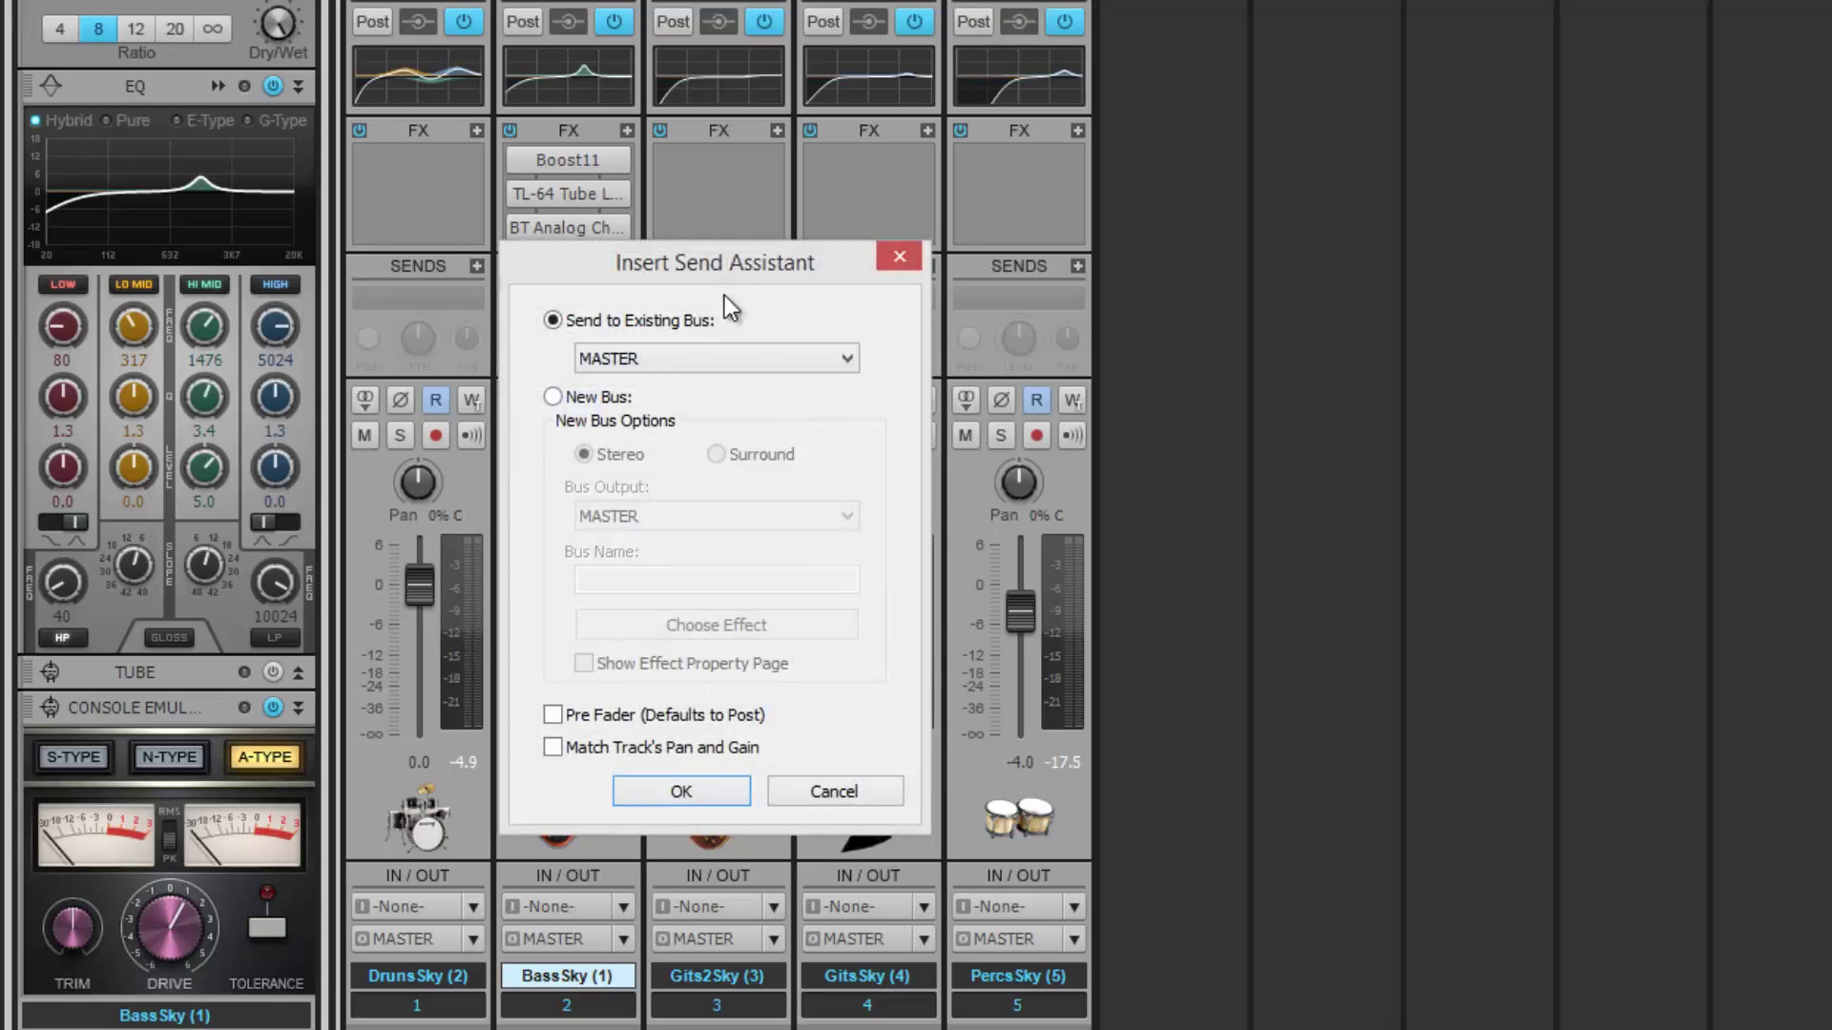
{"action": "left_click_drag", "start_coordinate": [801, 250], "coordinate": [1343, 72]}
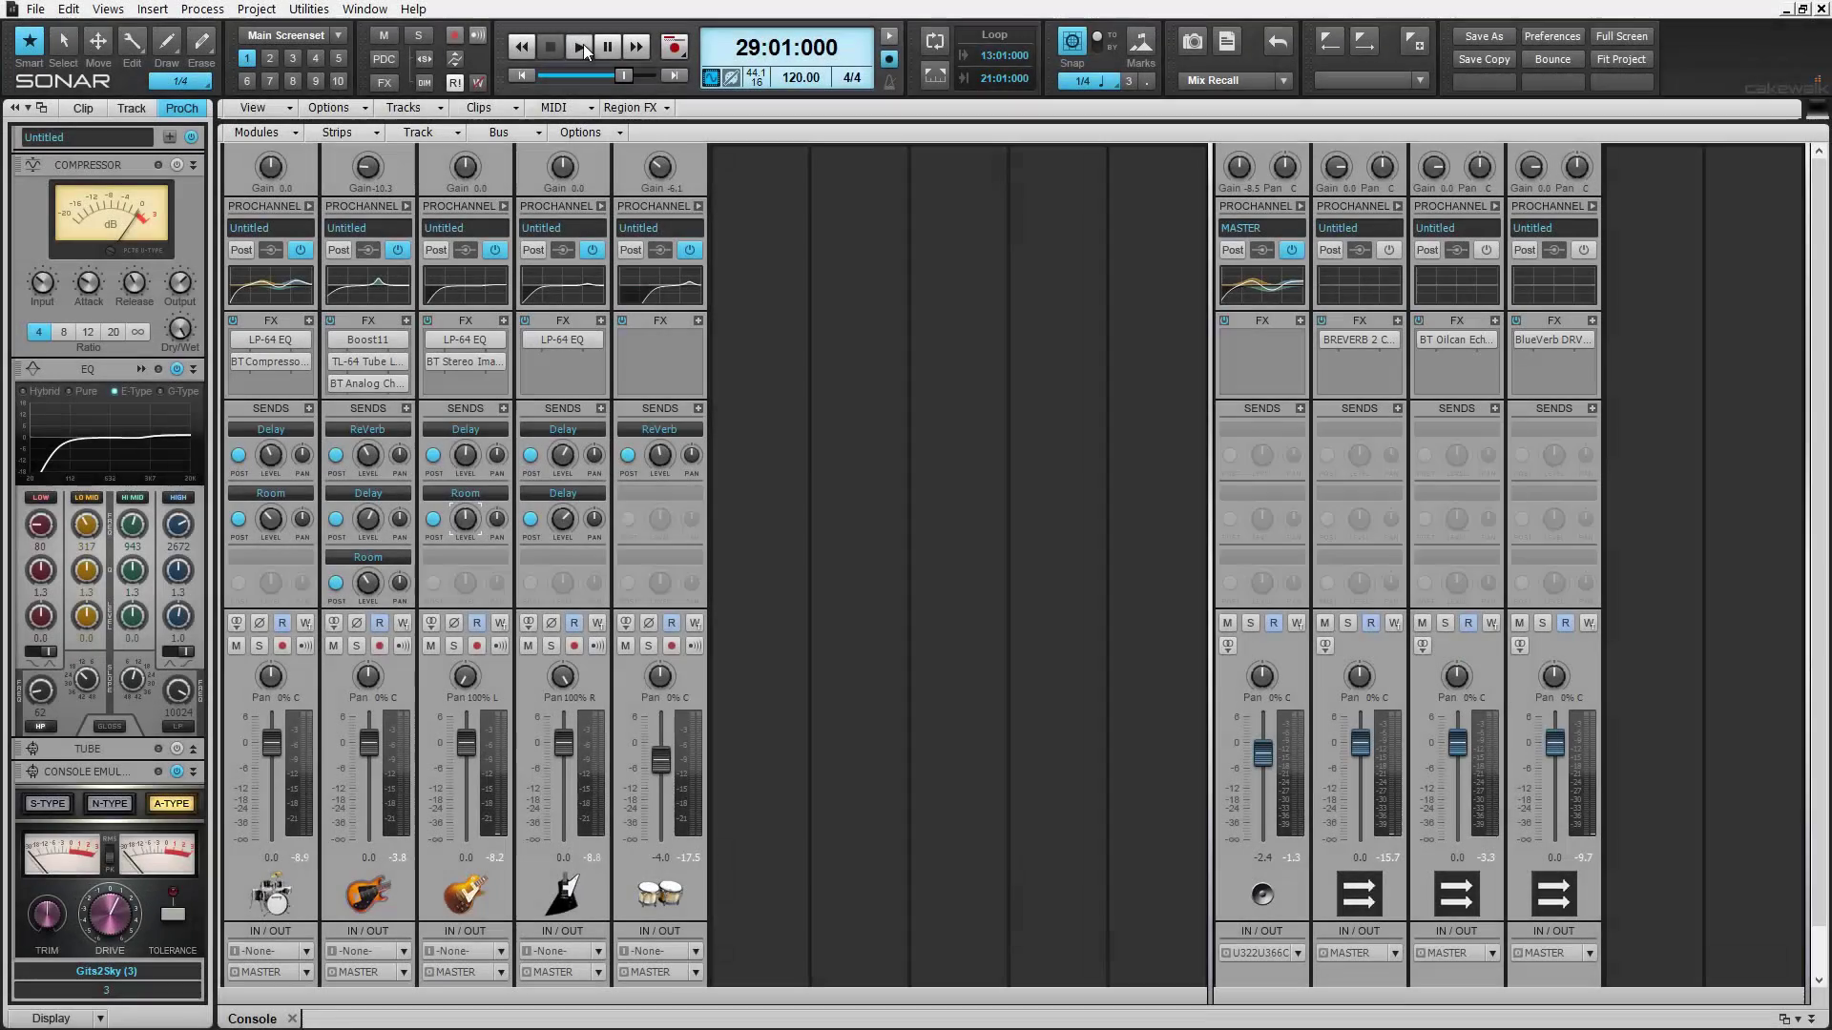
{"action": "left_click", "coordinate": [585, 44]}
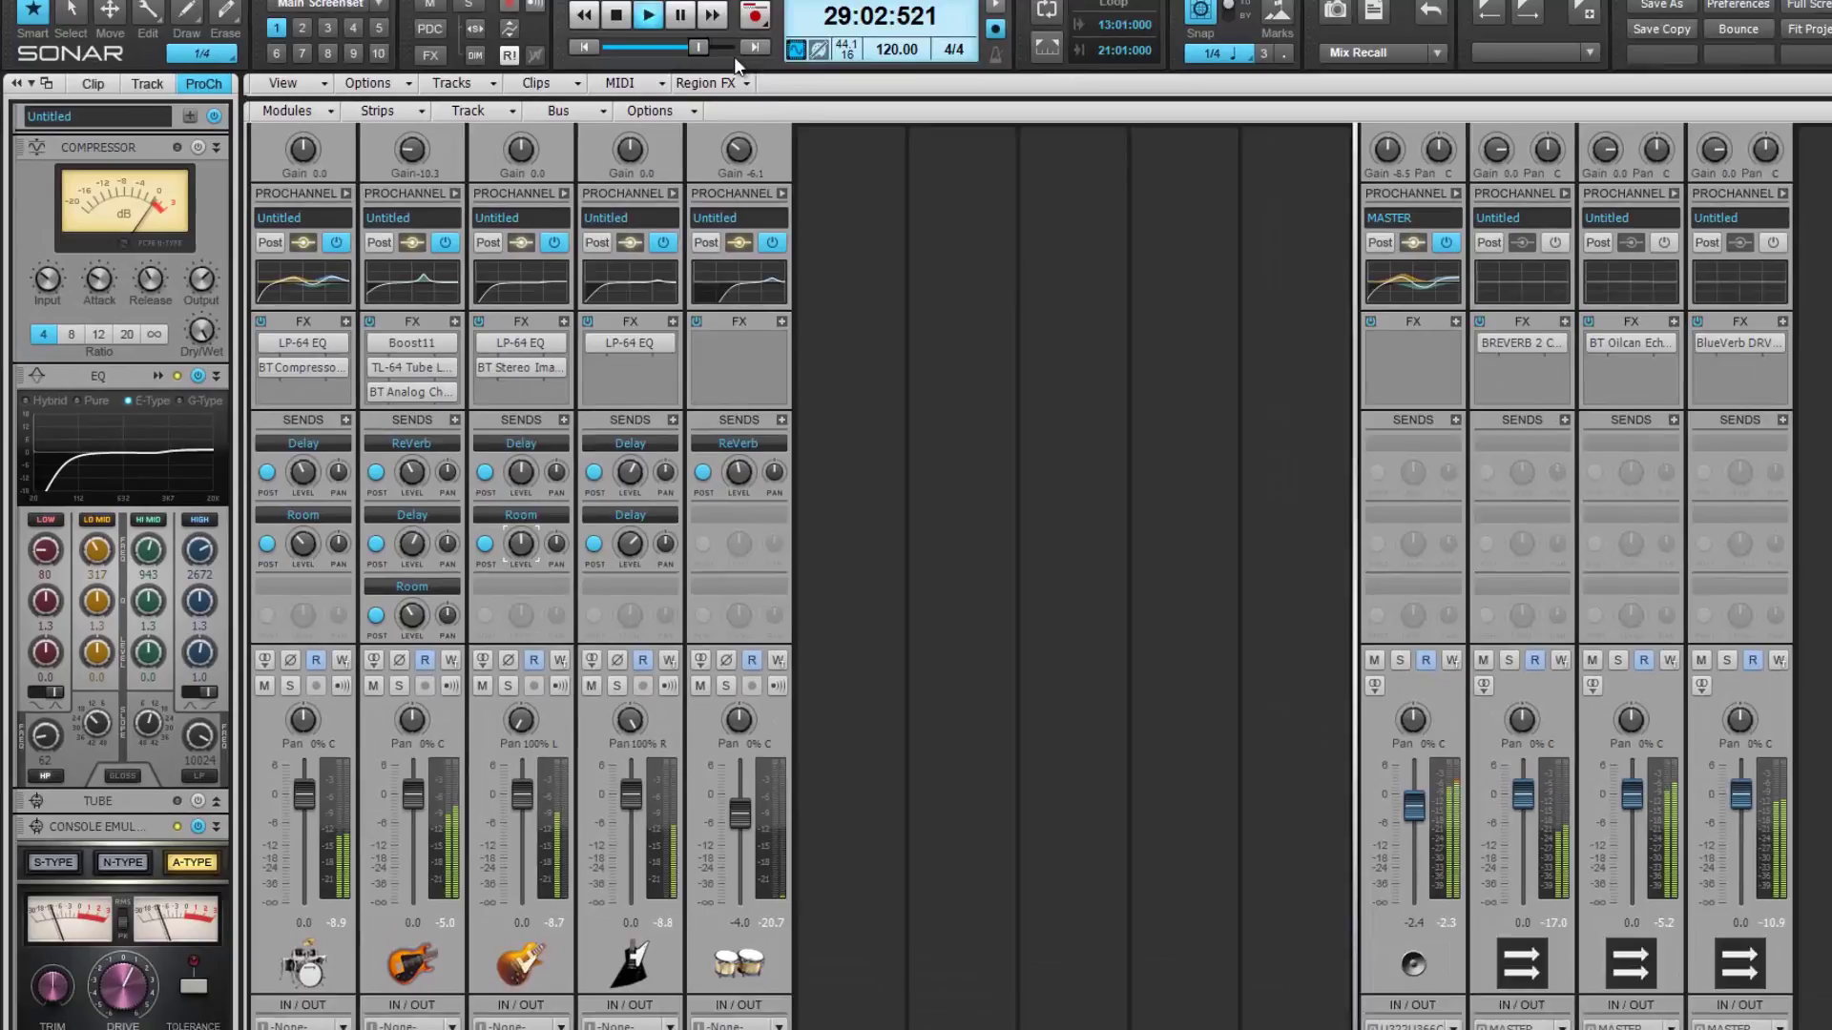